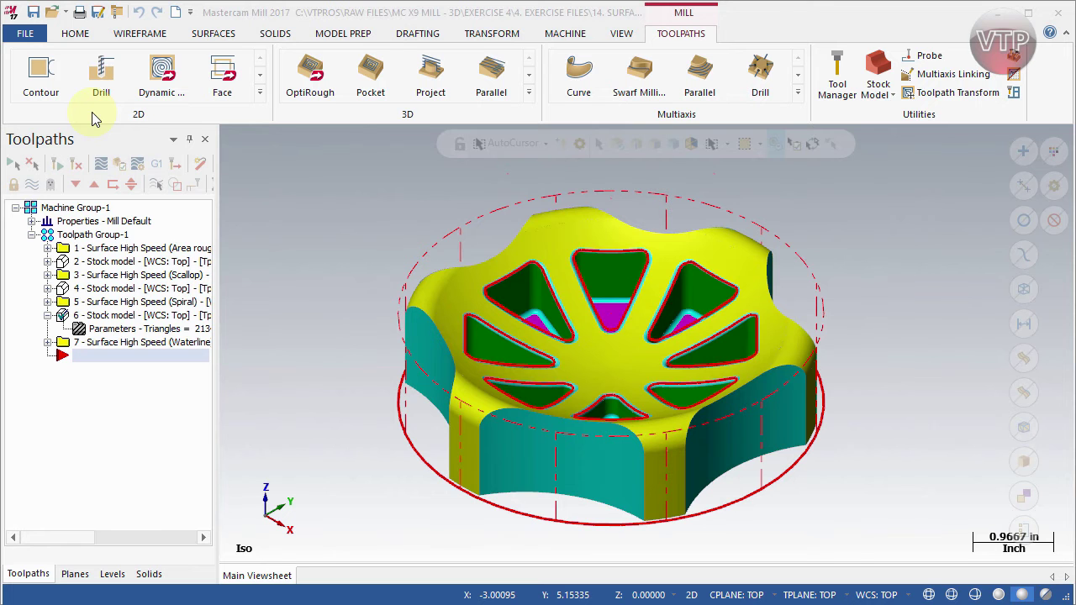
- Browse the Home, Wireframe and Surfaces ribbon tabs, ending back on Home
{"action": "left_click", "coordinate": [77, 33]}
{"action": "left_click", "coordinate": [141, 34]}
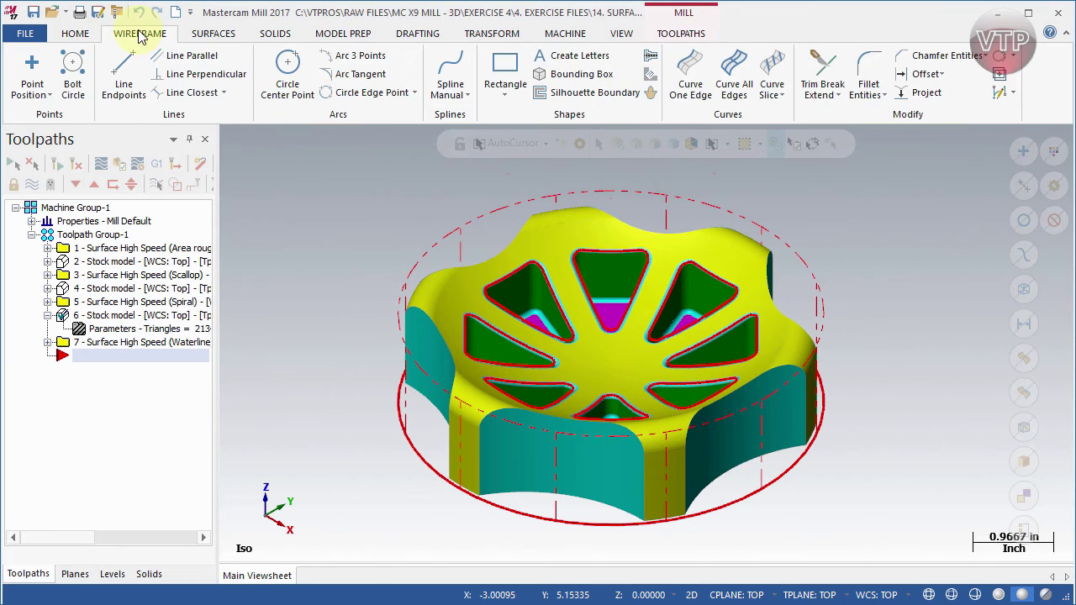
{"action": "left_click", "coordinate": [216, 35]}
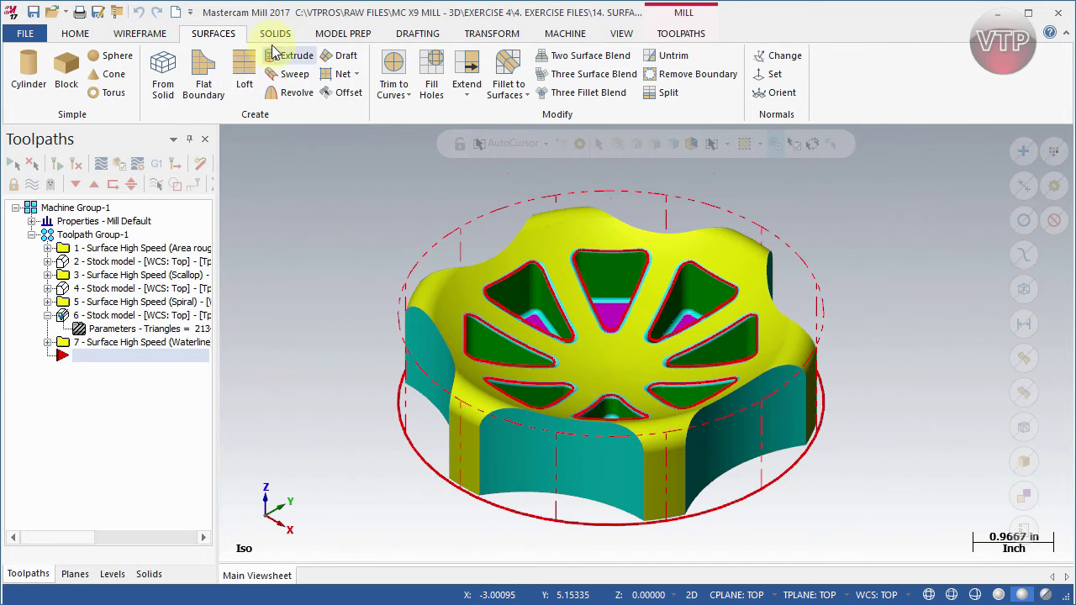
{"action": "left_click", "coordinate": [75, 33]}
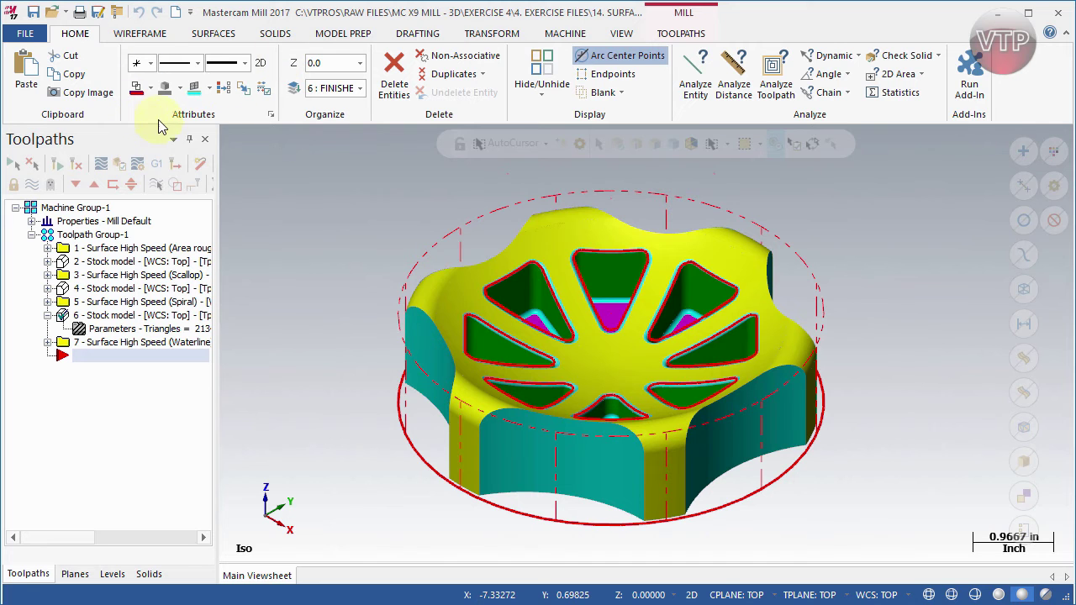
- Open, move and close the Entity Attributes Manager, then view the Wireframe and Surfaces tools
{"action": "left_click", "coordinate": [271, 116]}
{"action": "left_click_drag", "start_coordinate": [252, 164], "coordinate": [316, 55]}
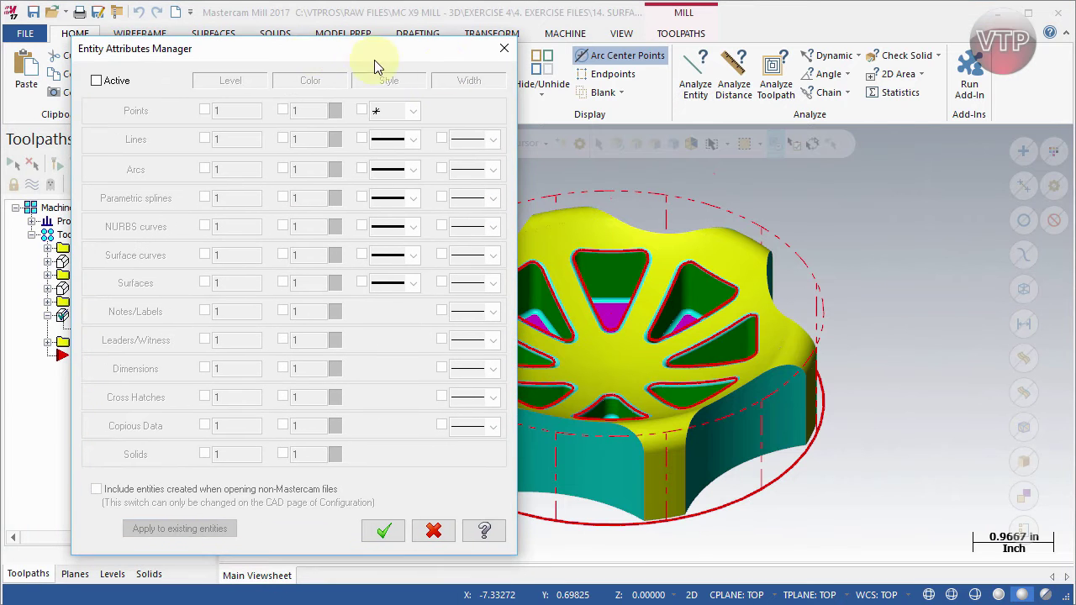
{"action": "left_click", "coordinate": [504, 49]}
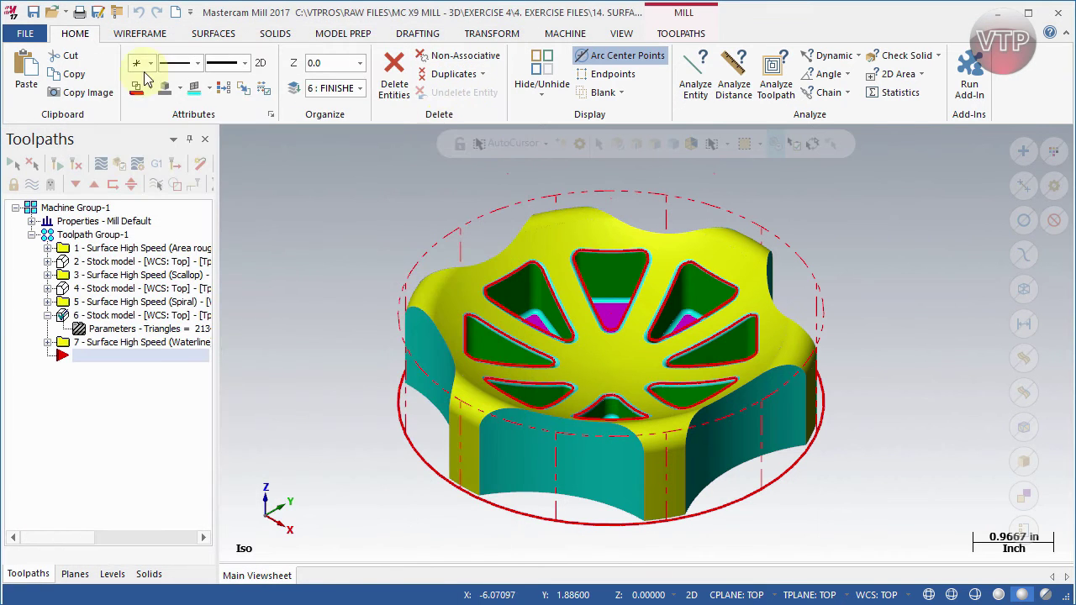
{"action": "left_click", "coordinate": [139, 34]}
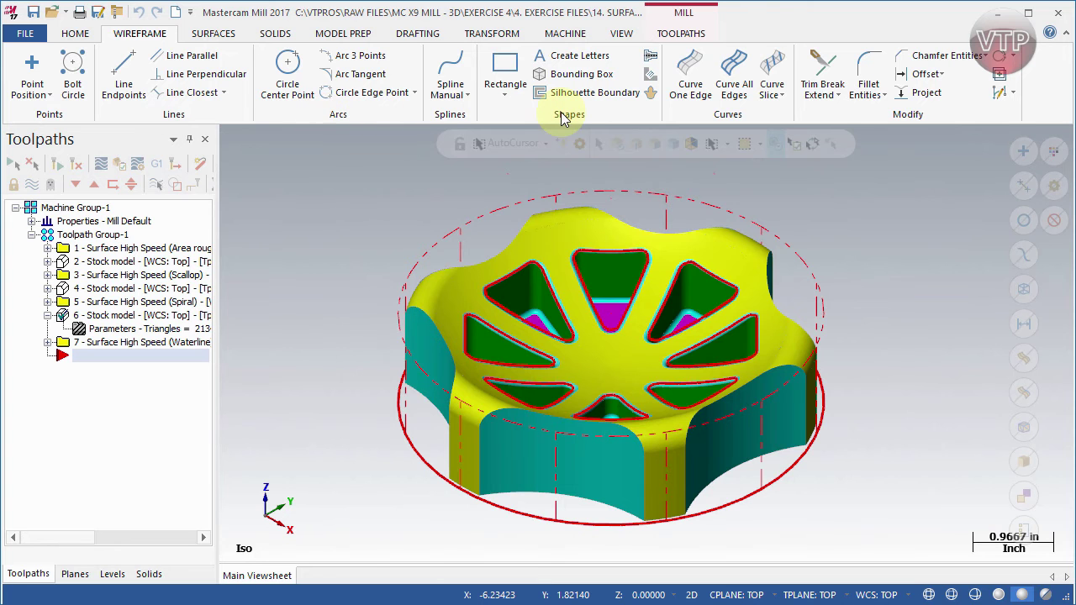
{"action": "left_click", "coordinate": [212, 35]}
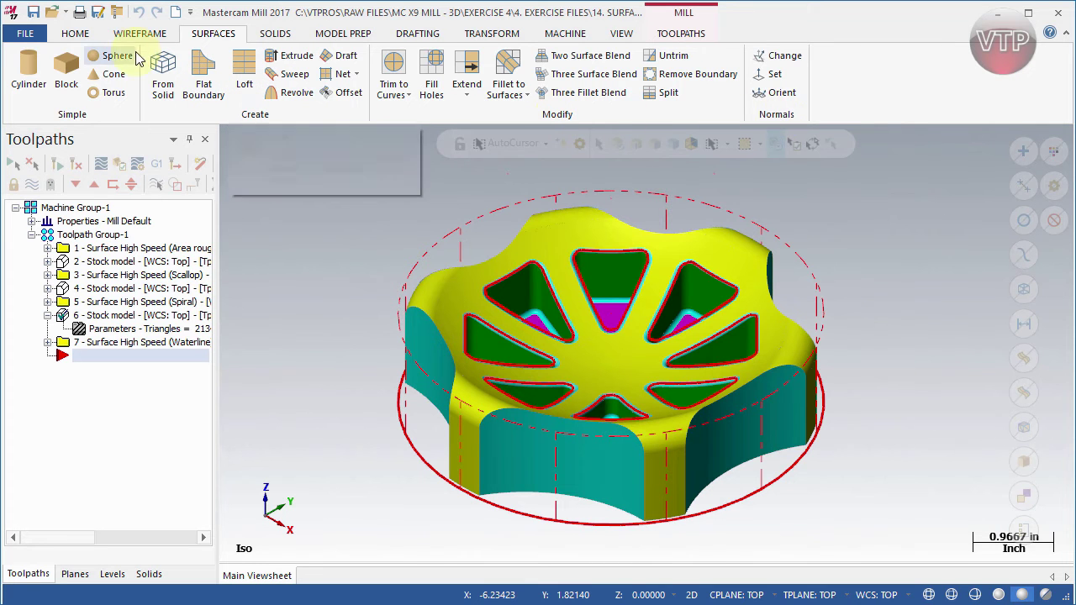
- Step through the Solids, Model Prep, Drafting and Transform ribbon tabs
{"action": "left_click", "coordinate": [270, 38]}
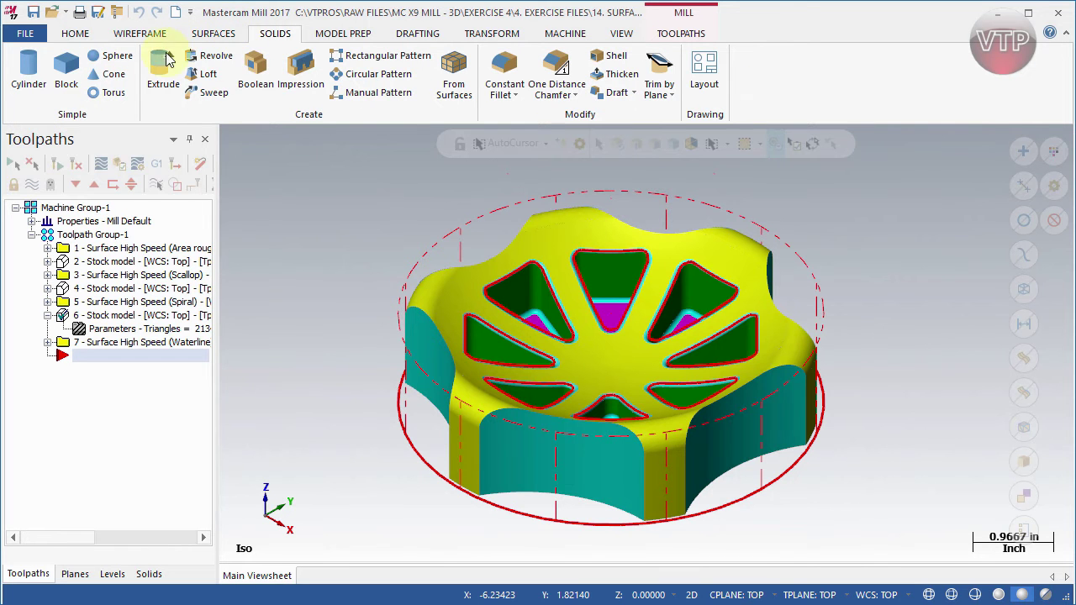
{"action": "left_click", "coordinate": [357, 37]}
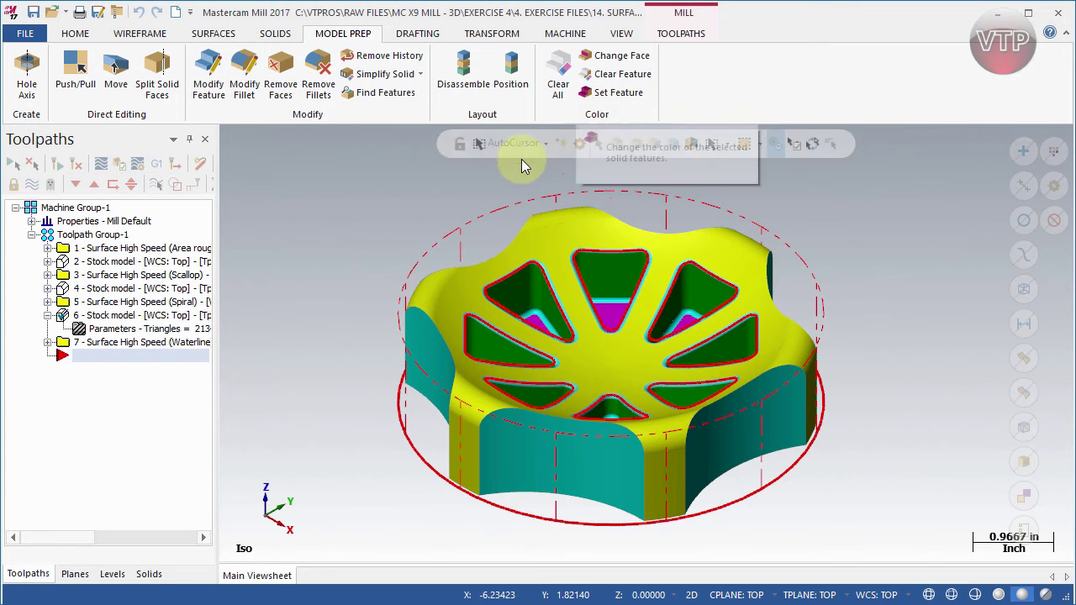
{"action": "left_click", "coordinate": [420, 36]}
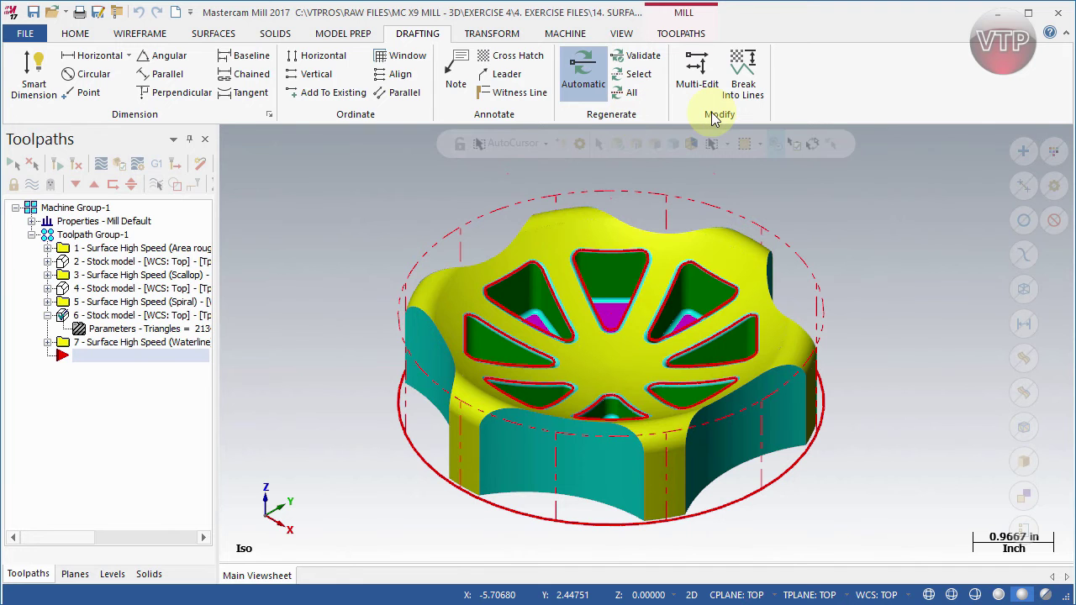
{"action": "left_click", "coordinate": [494, 34]}
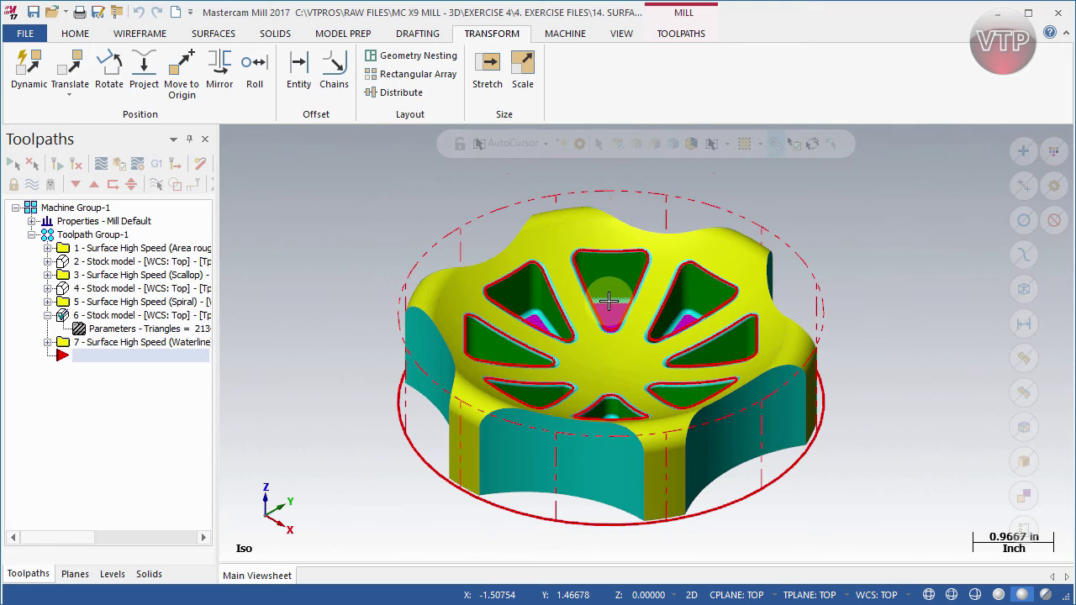
- View the knob from Top (Alt+1), orbit it to an oblique angle, then show the Machine tools
{"action": "key", "text": "alt+1"}
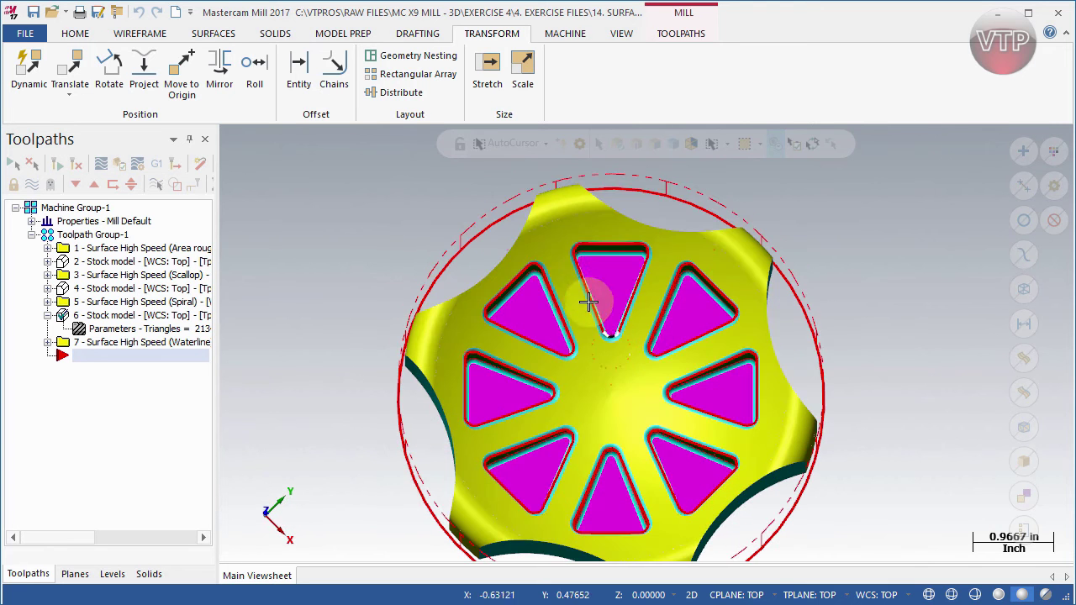
{"action": "mouse_move", "coordinate": [566, 404]}
{"action": "middle_mouse_down"}
{"action": "mouse_move", "coordinate": [559, 364]}
{"action": "mouse_move", "coordinate": [576, 339]}
{"action": "mouse_move", "coordinate": [584, 364]}
{"action": "middle_mouse_up"}
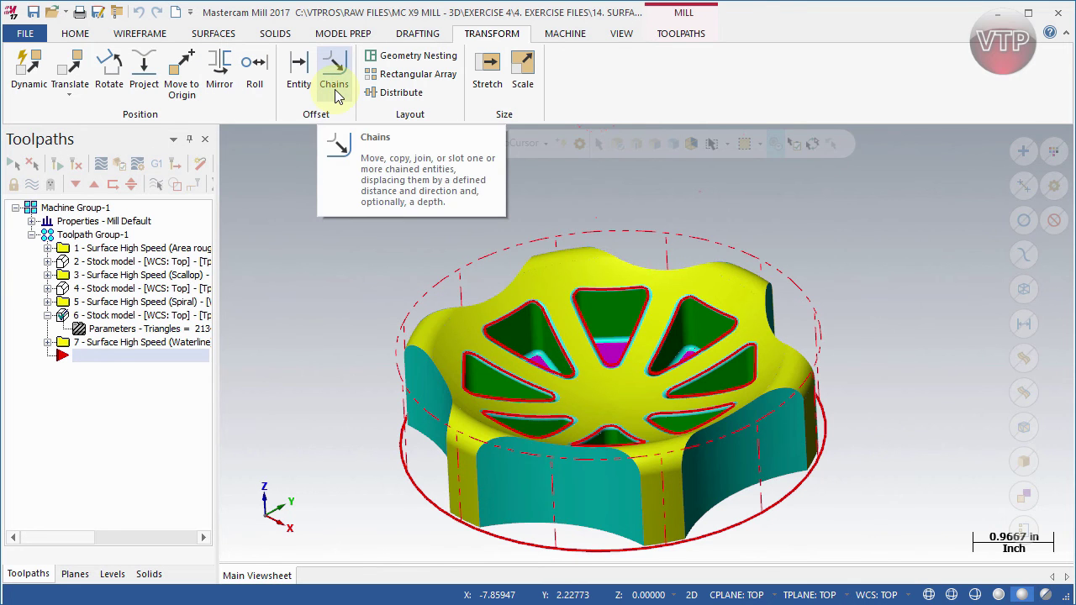
{"action": "left_click", "coordinate": [565, 34]}
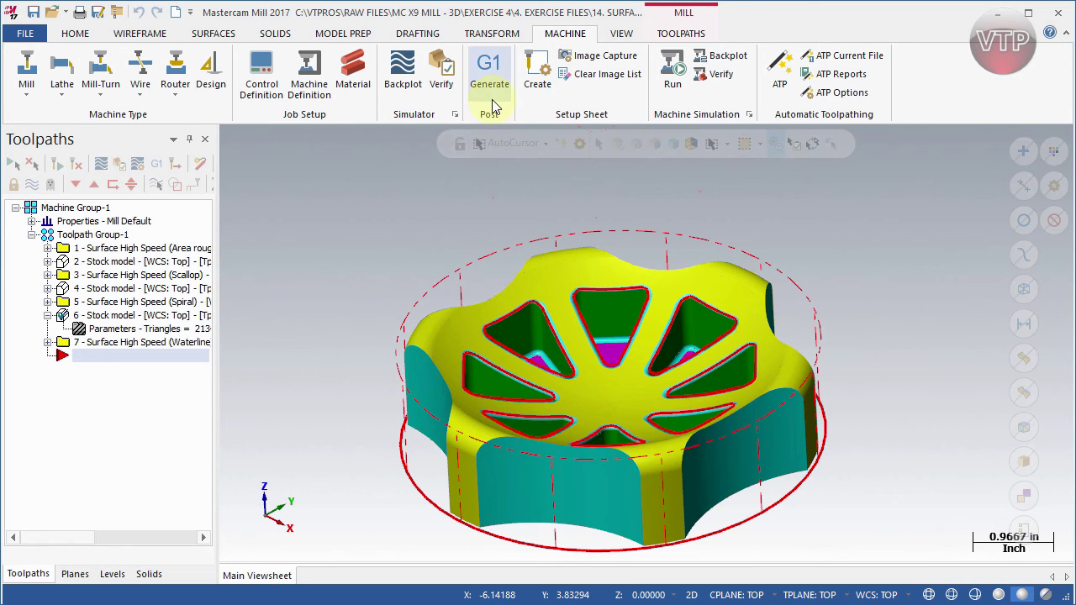
{"action": "left_click", "coordinate": [26, 99]}
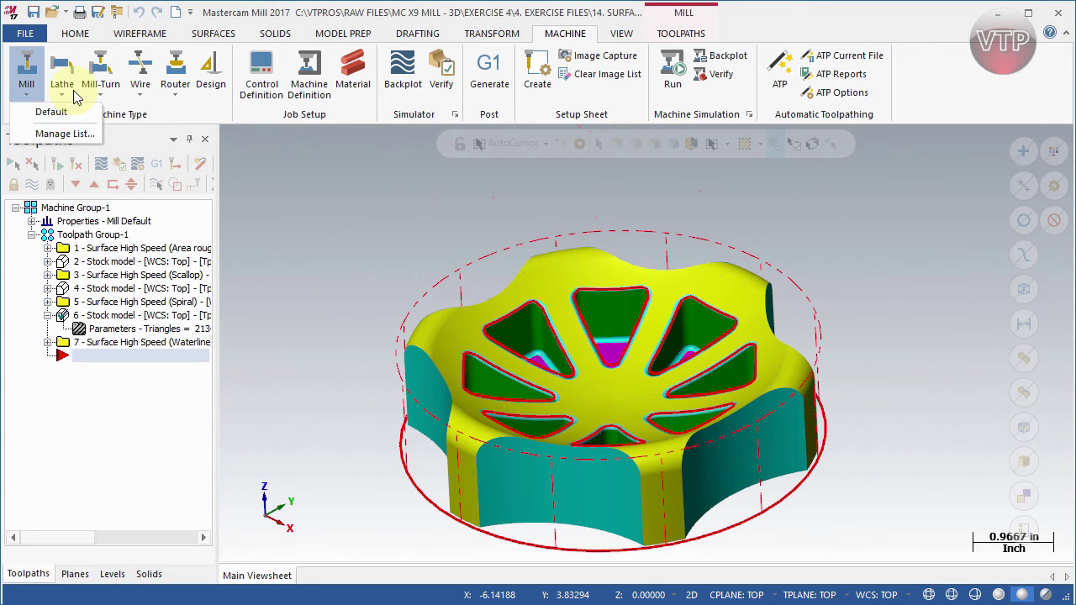
{"action": "left_click", "coordinate": [301, 118]}
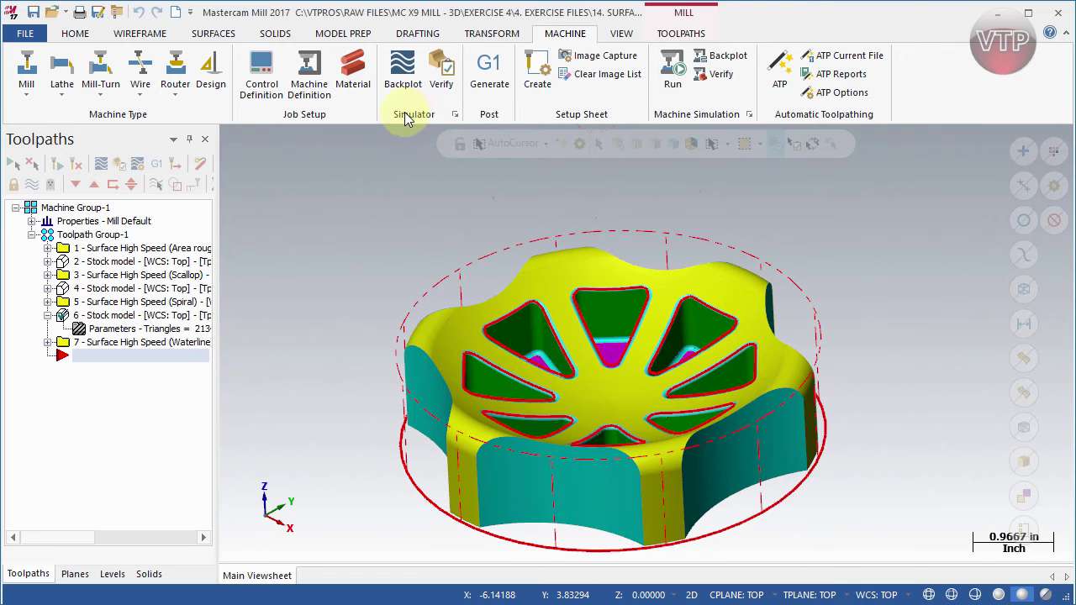
{"action": "left_click", "coordinate": [455, 115]}
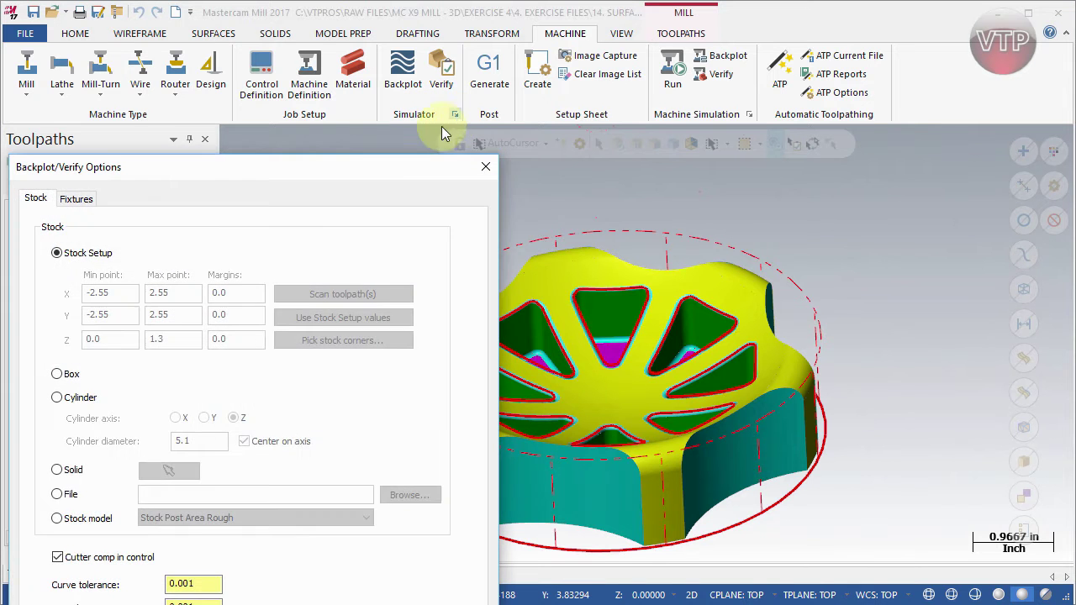
{"action": "left_click_drag", "start_coordinate": [380, 168], "coordinate": [449, 69]}
{"action": "left_click", "coordinate": [551, 61]}
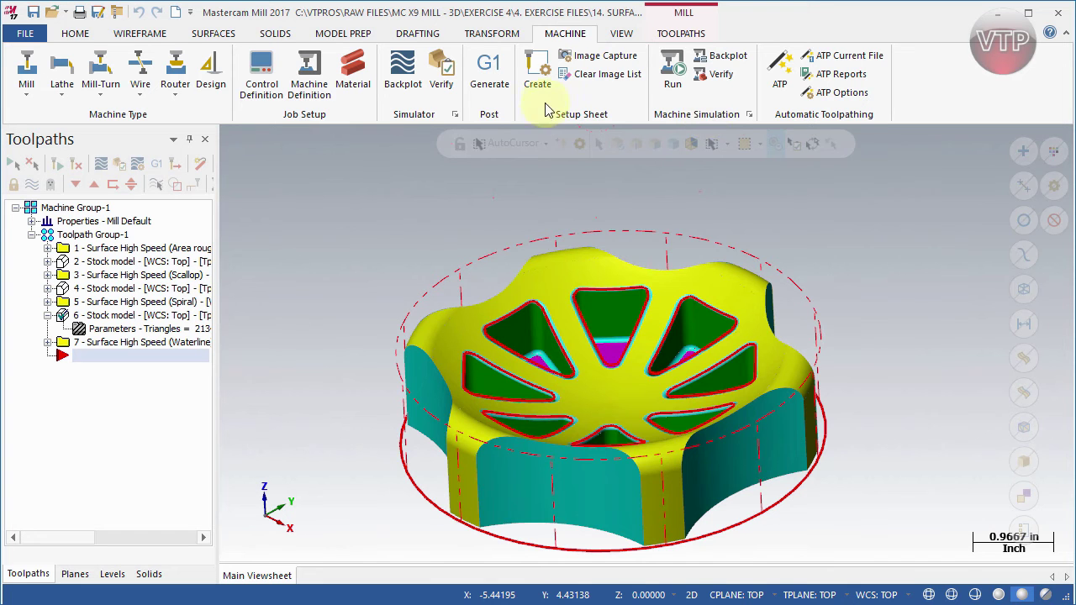
- Show the knob in Top, Right, Front and Isometric views, then return to the Toolpaths tools
{"action": "left_click", "coordinate": [620, 35]}
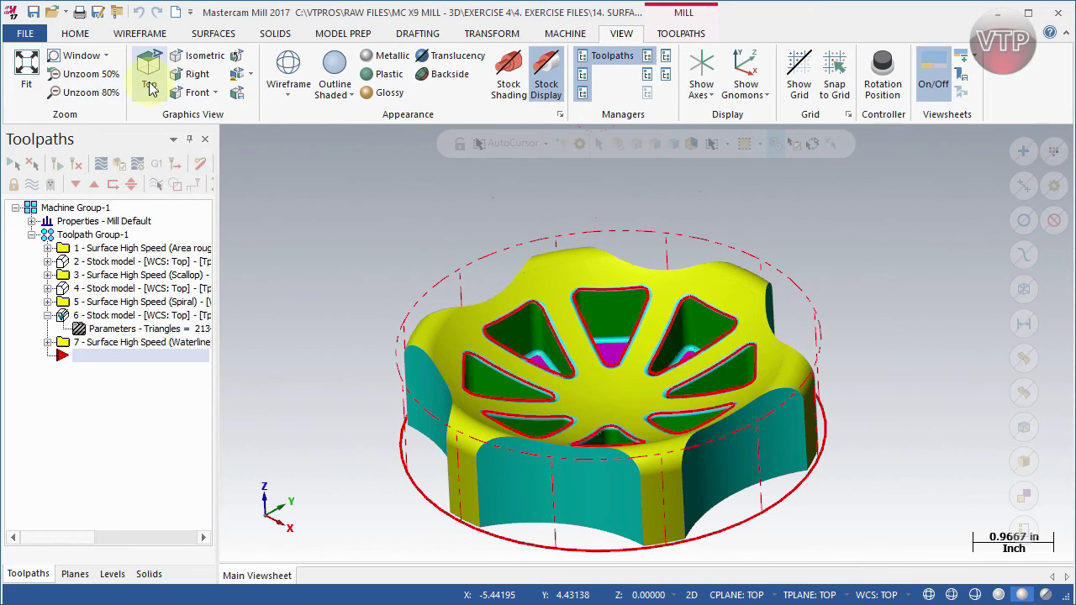
{"action": "left_click", "coordinate": [190, 57]}
{"action": "left_click", "coordinate": [192, 74]}
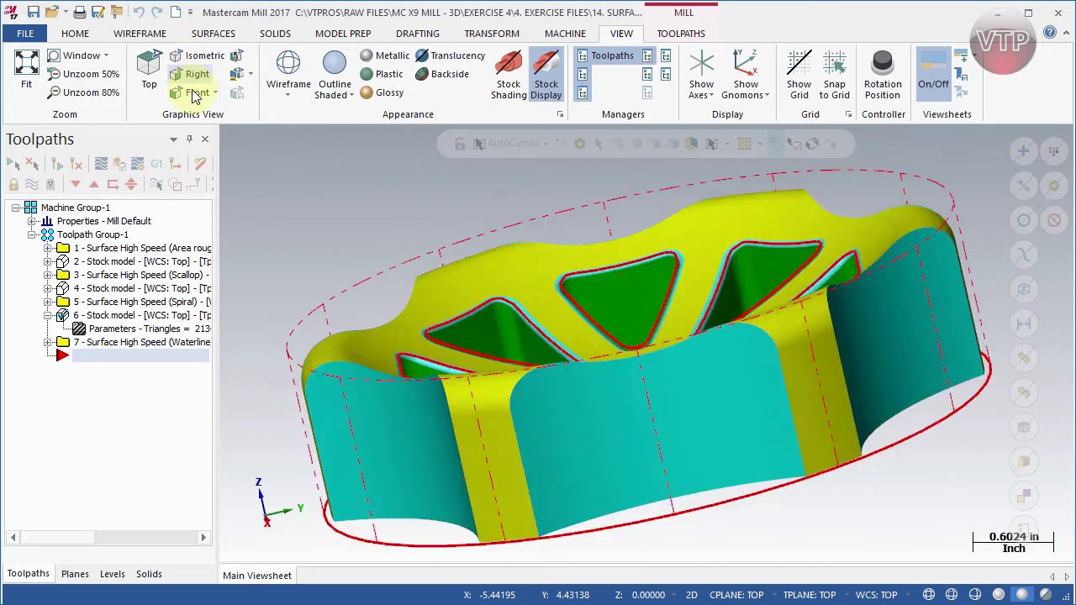
{"action": "left_click", "coordinate": [195, 93]}
{"action": "left_click", "coordinate": [202, 57]}
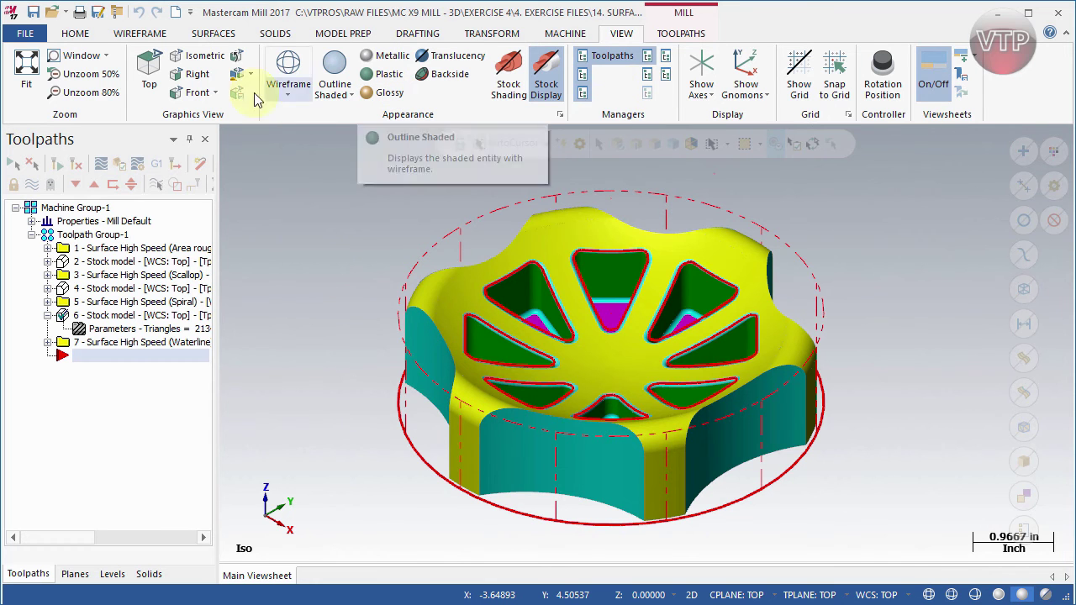
{"action": "left_click", "coordinate": [682, 34]}
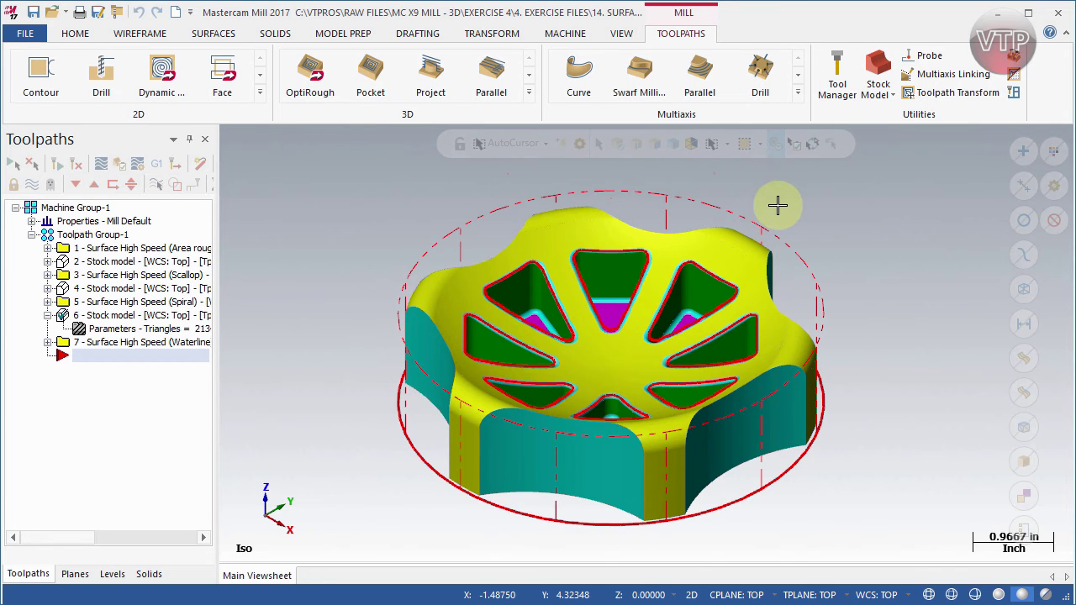
- Scroll and expand the 2D toolpath gallery to browse every 2D toolpath type, then close it
{"action": "left_click", "coordinate": [260, 94]}
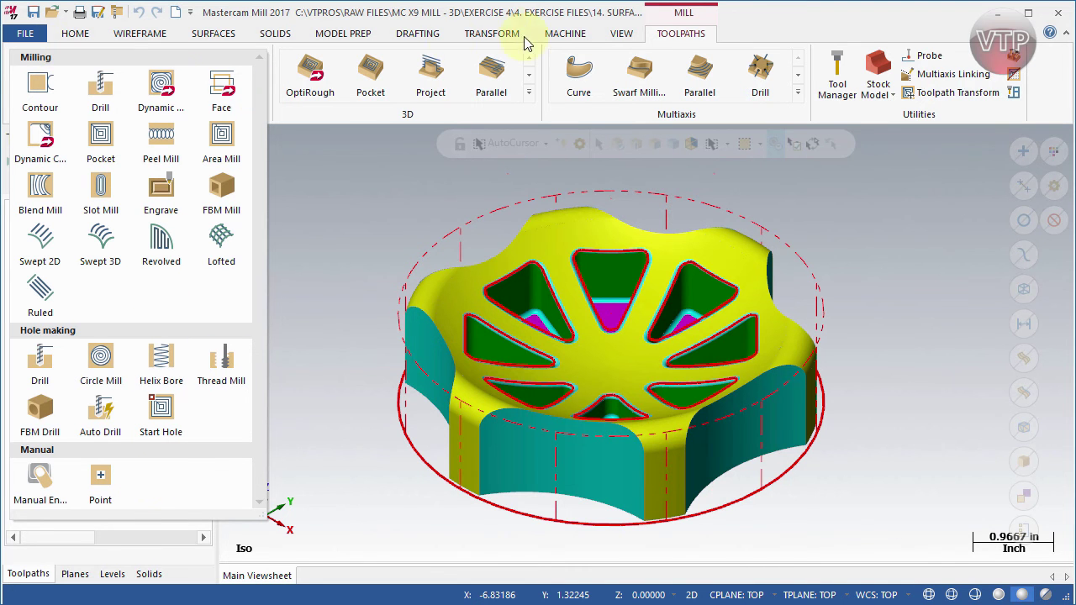
{"action": "left_click", "coordinate": [566, 33]}
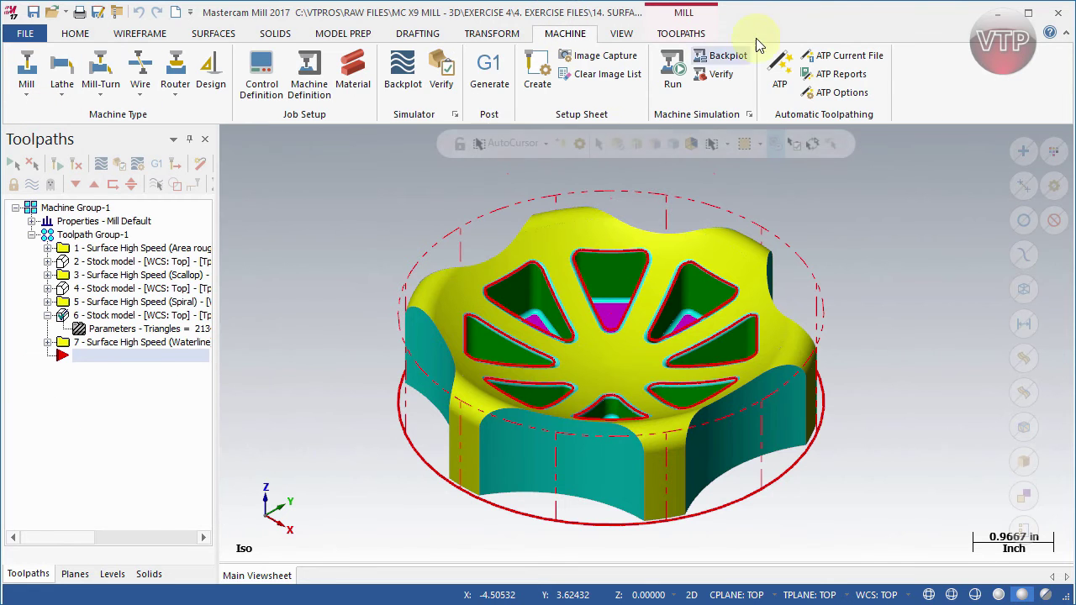
{"action": "left_click", "coordinate": [694, 36]}
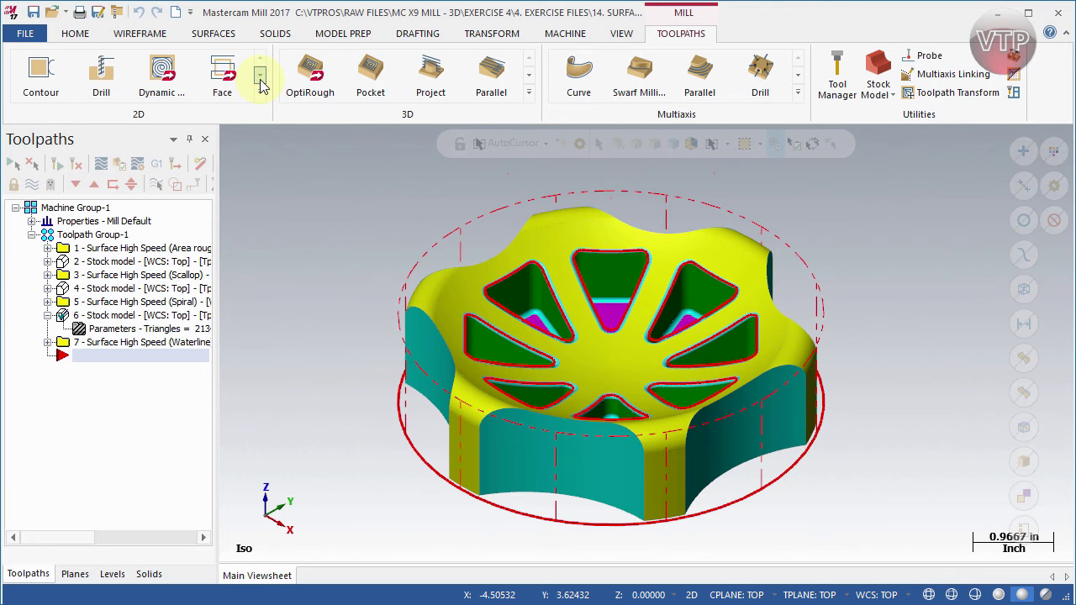
{"action": "left_click", "coordinate": [260, 80]}
{"action": "left_click", "coordinate": [260, 80]}
{"action": "left_click", "coordinate": [261, 79]}
{"action": "left_click", "coordinate": [261, 95]}
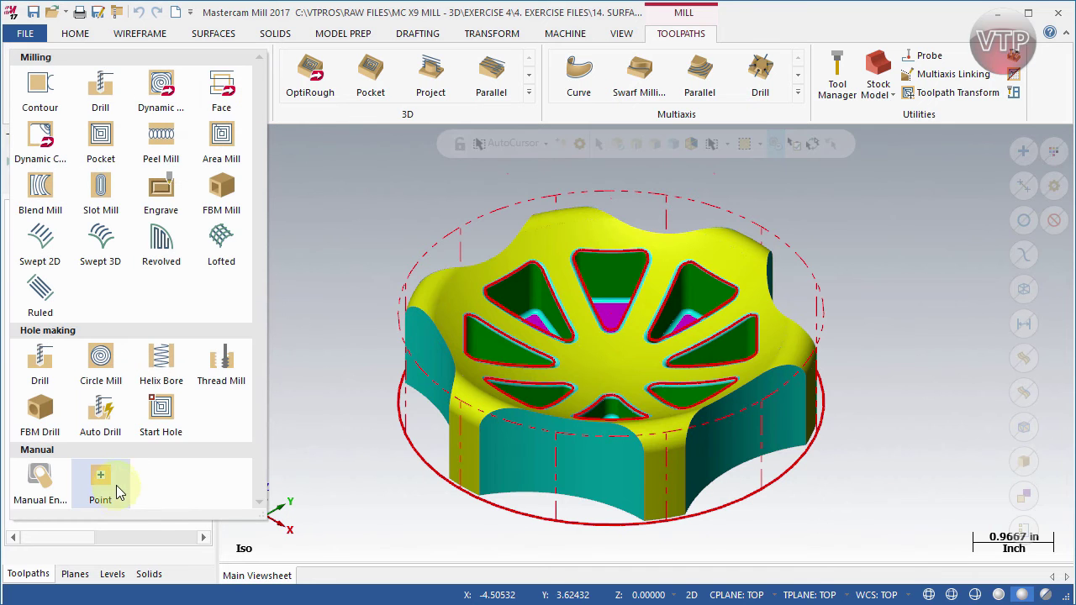
{"action": "left_click", "coordinate": [308, 110]}
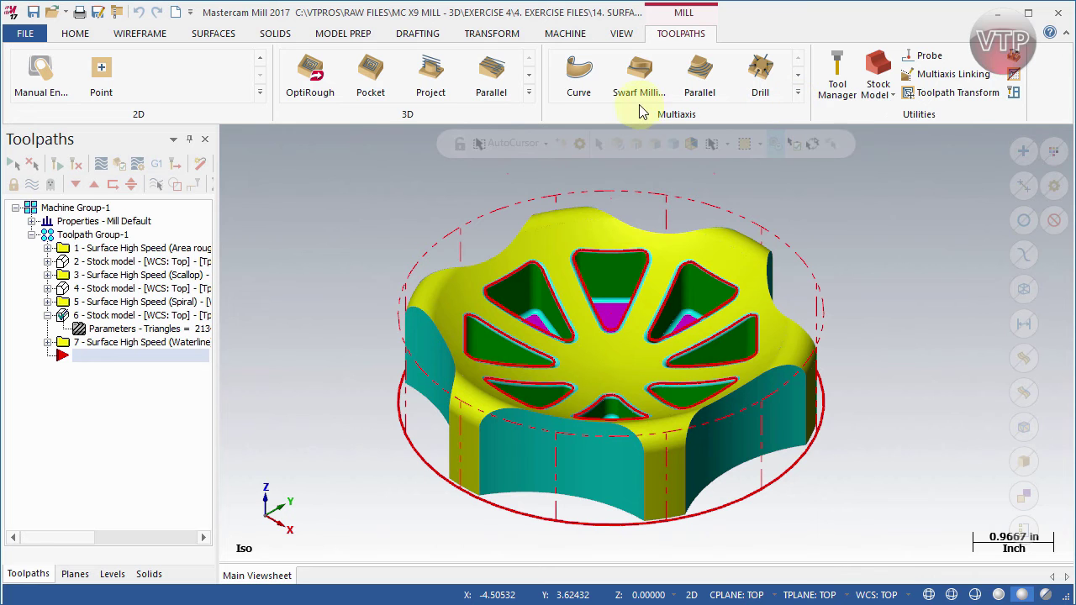
{"action": "right_click", "coordinate": [734, 31]}
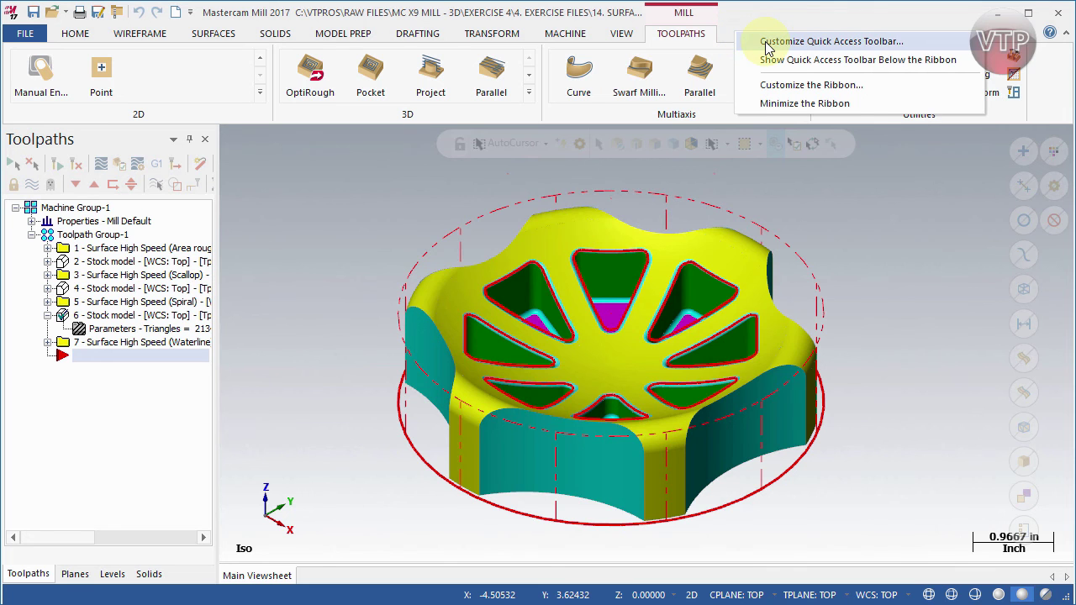
{"action": "left_click", "coordinate": [766, 42]}
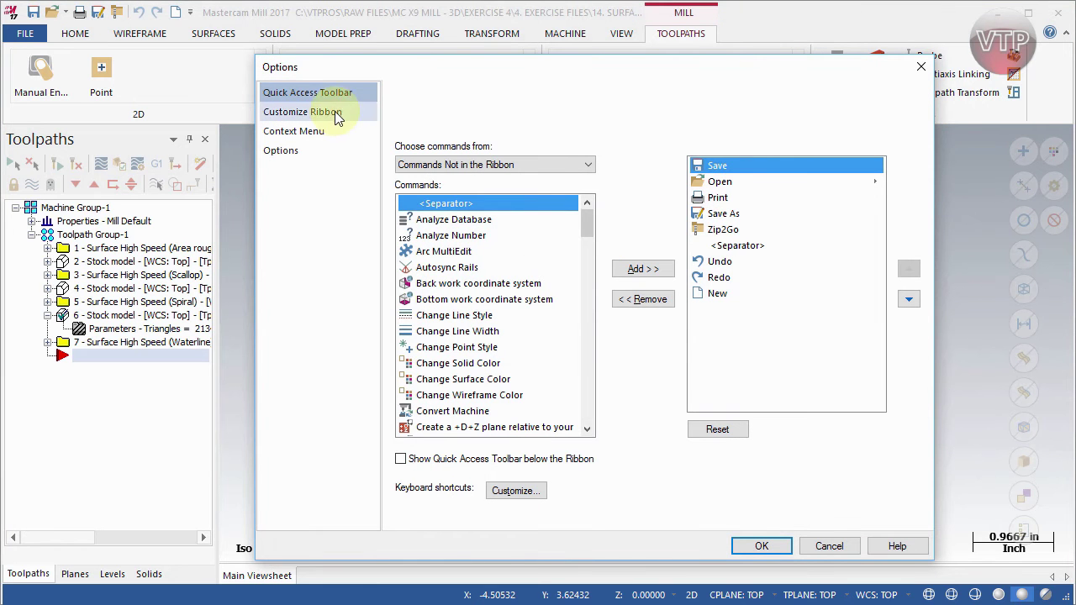
{"action": "left_click", "coordinate": [306, 113]}
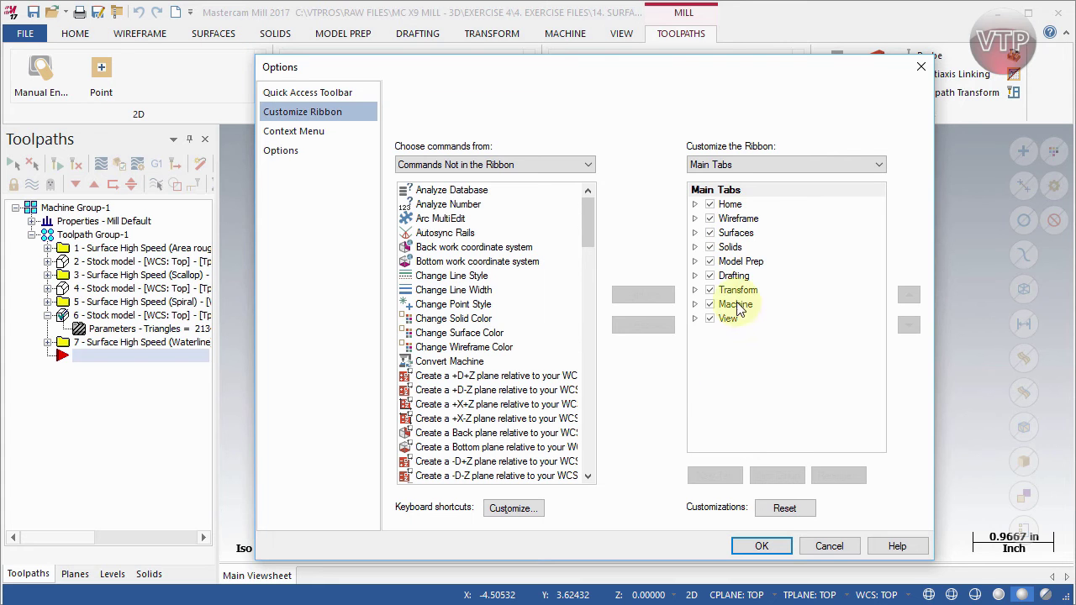
{"action": "left_click", "coordinate": [694, 204]}
{"action": "left_click", "coordinate": [710, 220]}
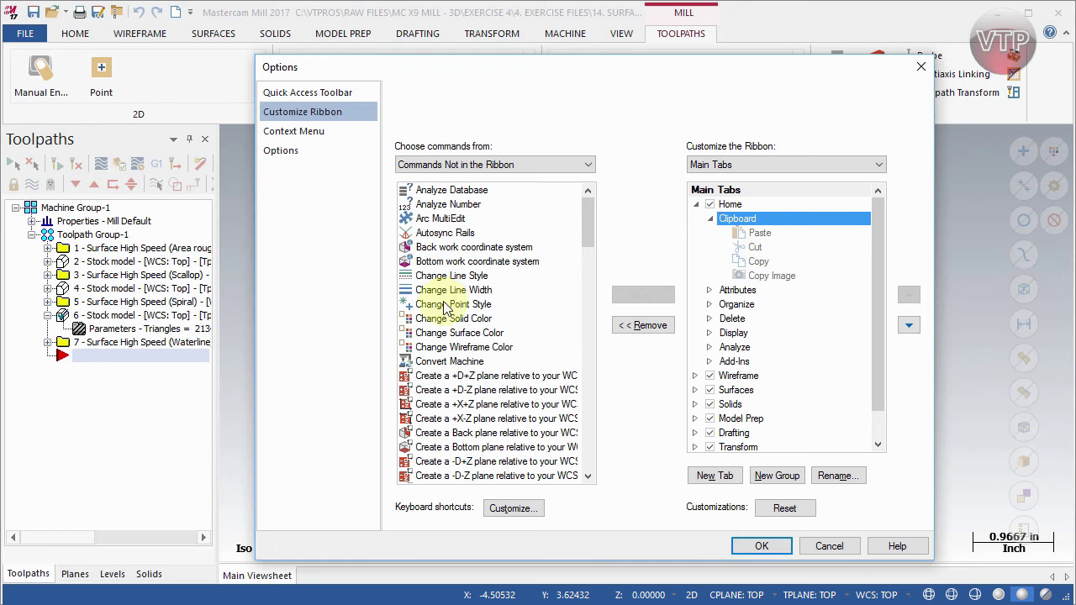
{"action": "left_click", "coordinate": [695, 206]}
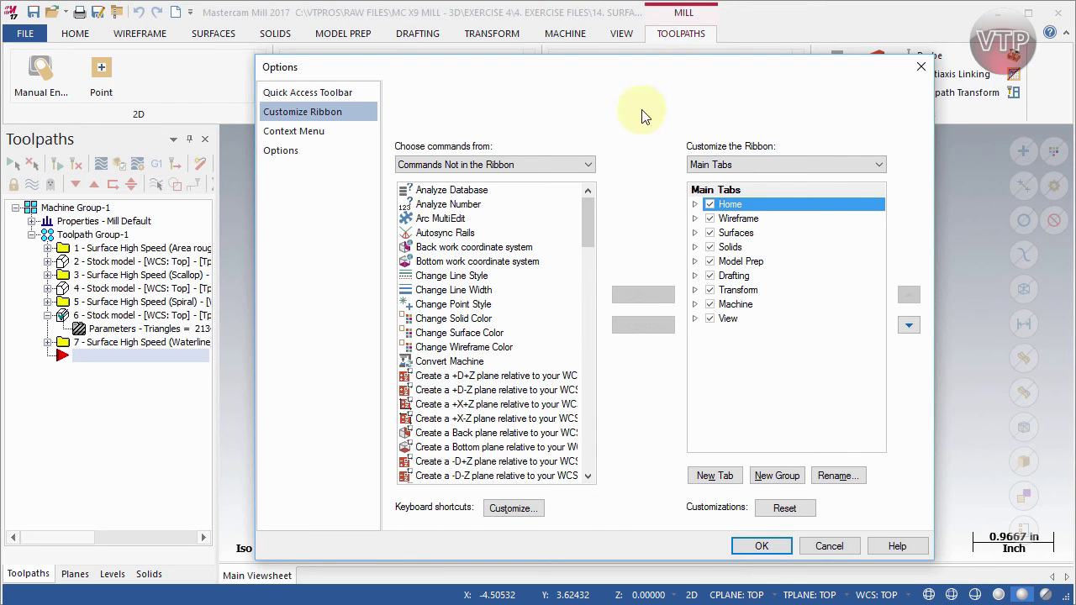
{"action": "left_click_drag", "start_coordinate": [669, 55], "coordinate": [631, 216]}
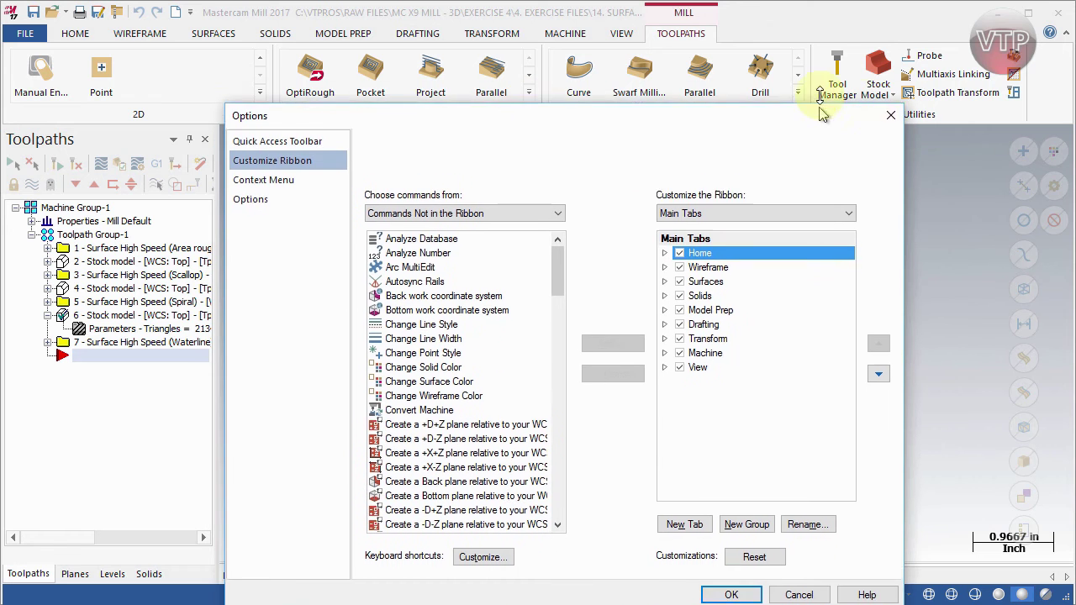
{"action": "left_click", "coordinate": [884, 118]}
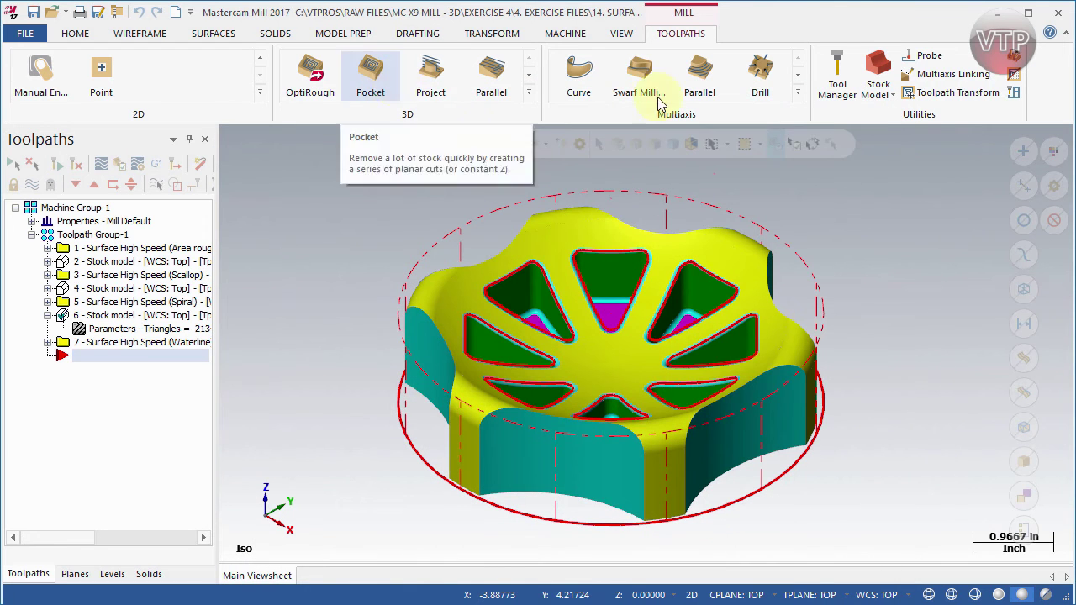
- Collapse the ribbon to tab names, preview the Toolpaths and Machine tabs, then restore it on Machine
{"action": "double_click", "coordinate": [685, 36]}
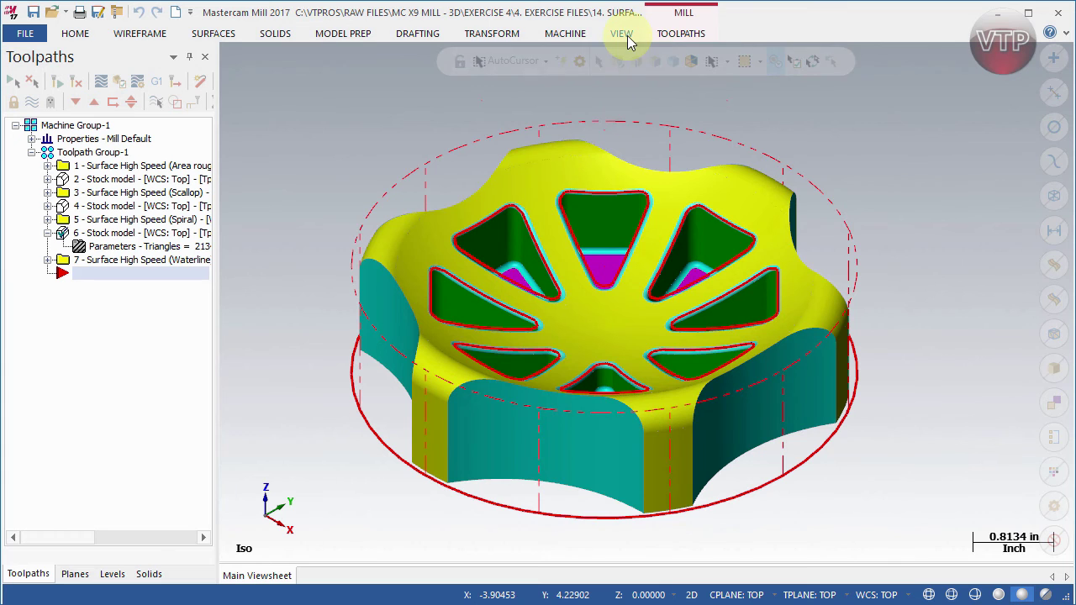
{"action": "left_click", "coordinate": [680, 33]}
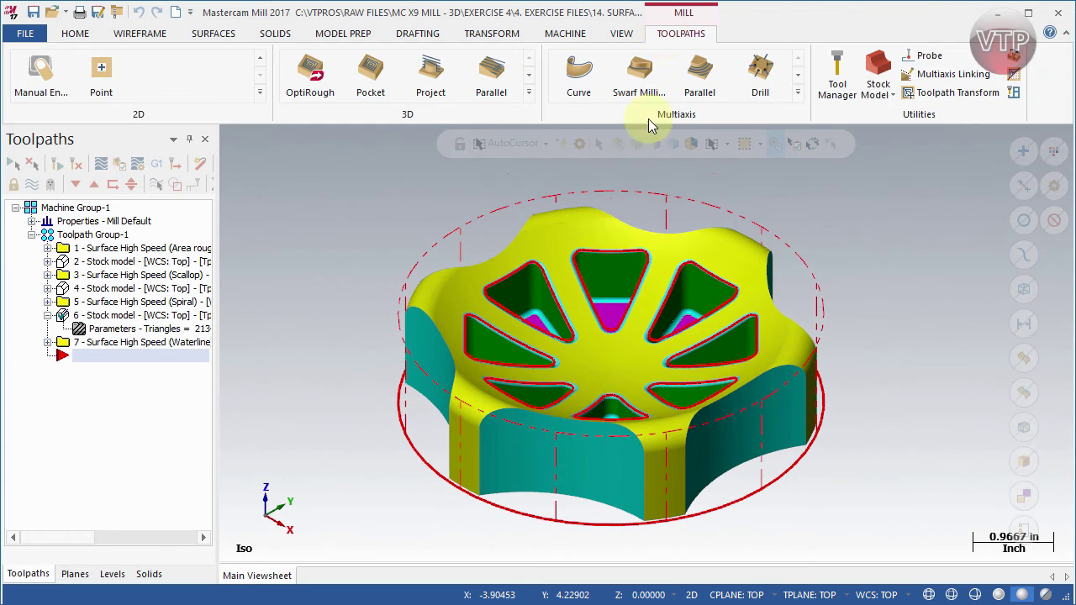
{"action": "left_click", "coordinate": [660, 34]}
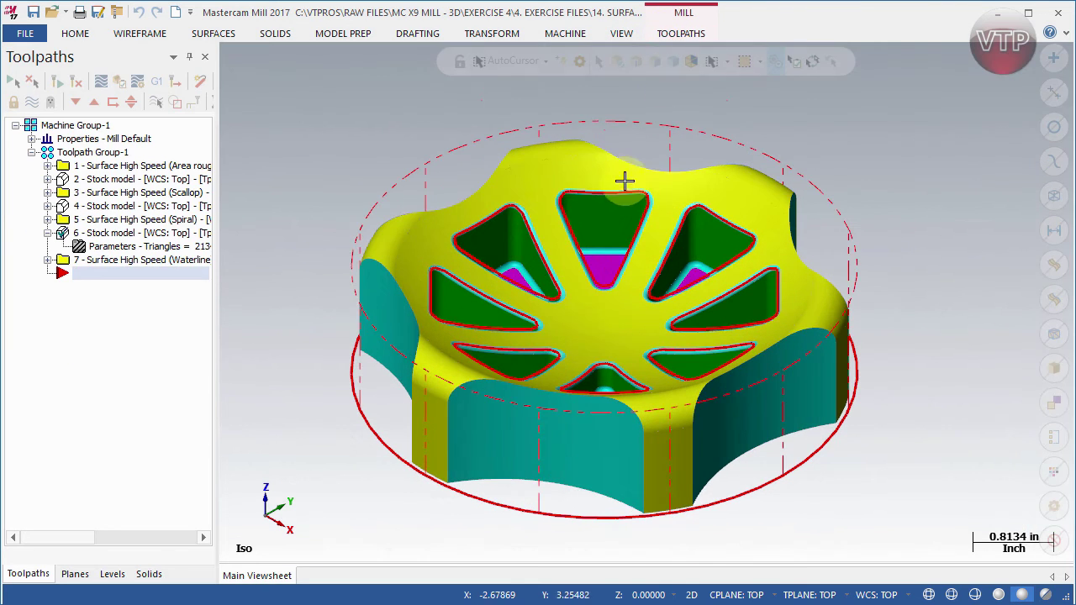
{"action": "left_click", "coordinate": [565, 33]}
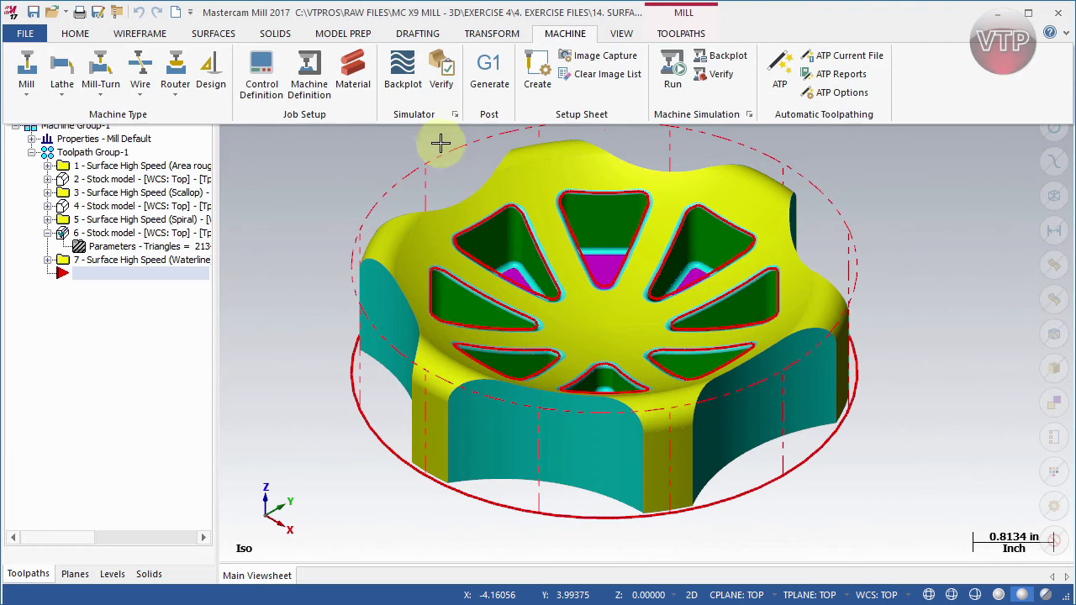
{"action": "left_click", "coordinate": [983, 235]}
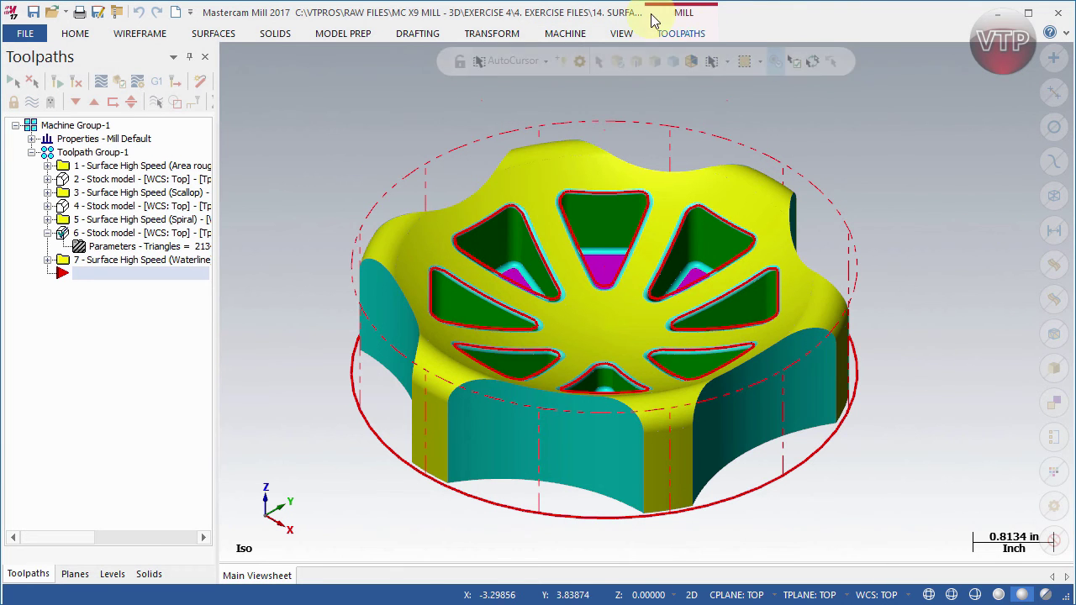
{"action": "left_click", "coordinate": [1067, 35]}
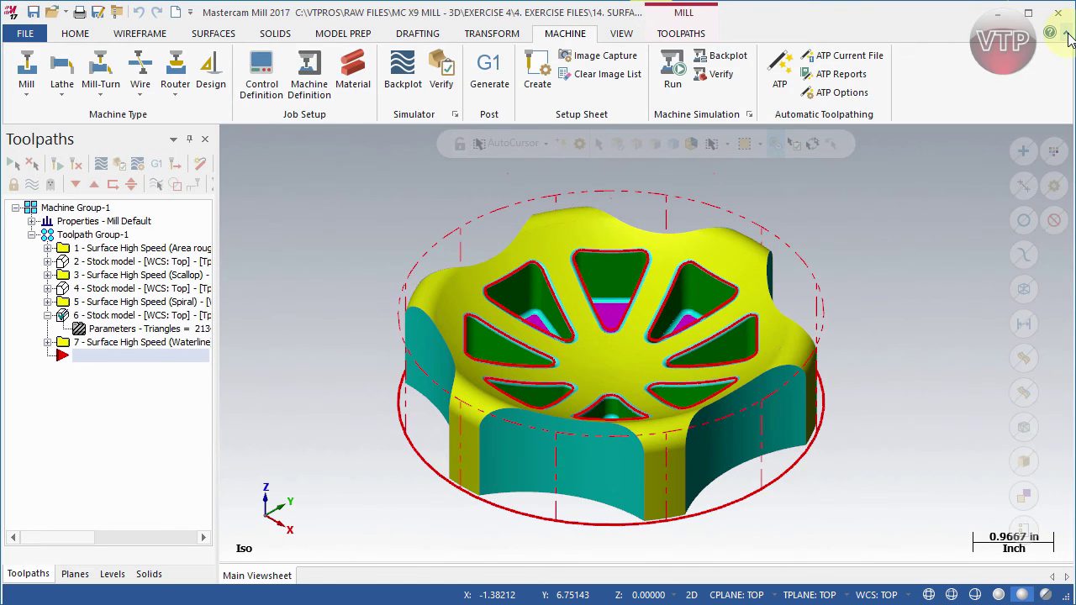
{"action": "left_click", "coordinate": [1066, 37]}
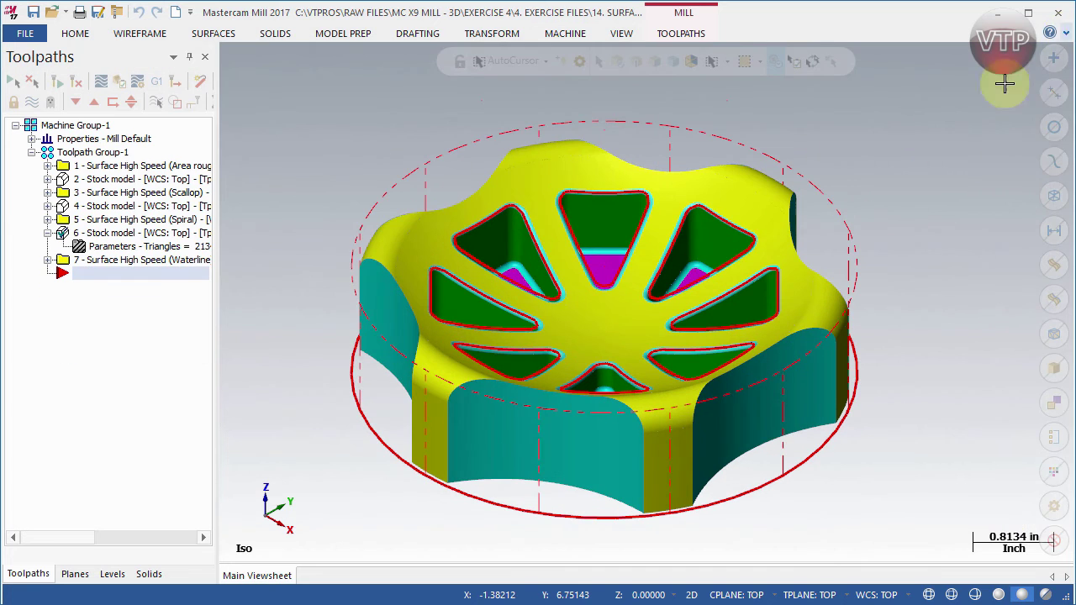
{"action": "left_click", "coordinate": [1063, 39]}
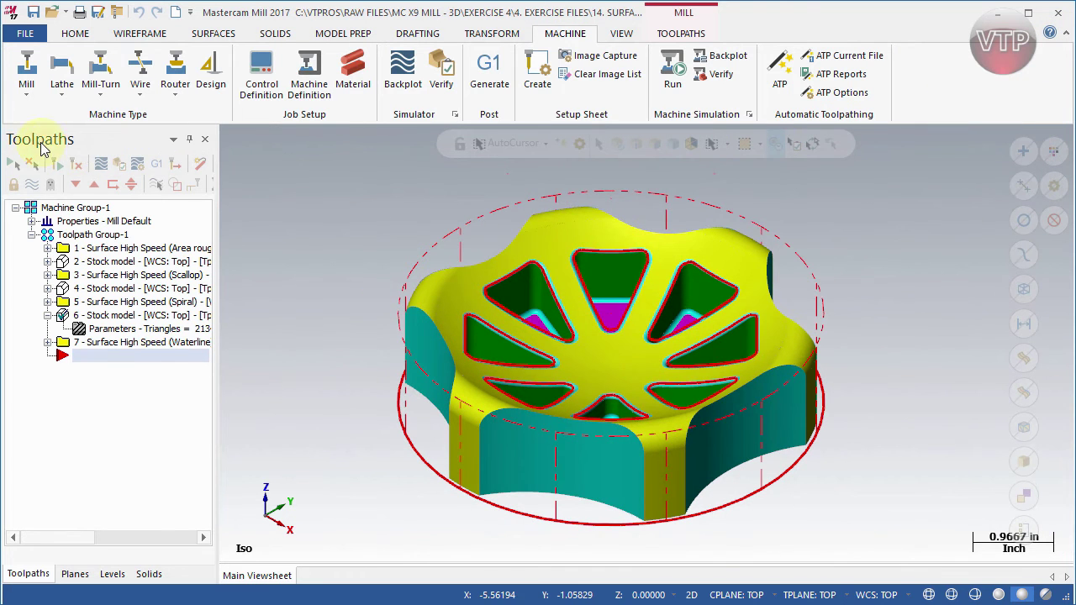
{"action": "left_click", "coordinate": [81, 157]}
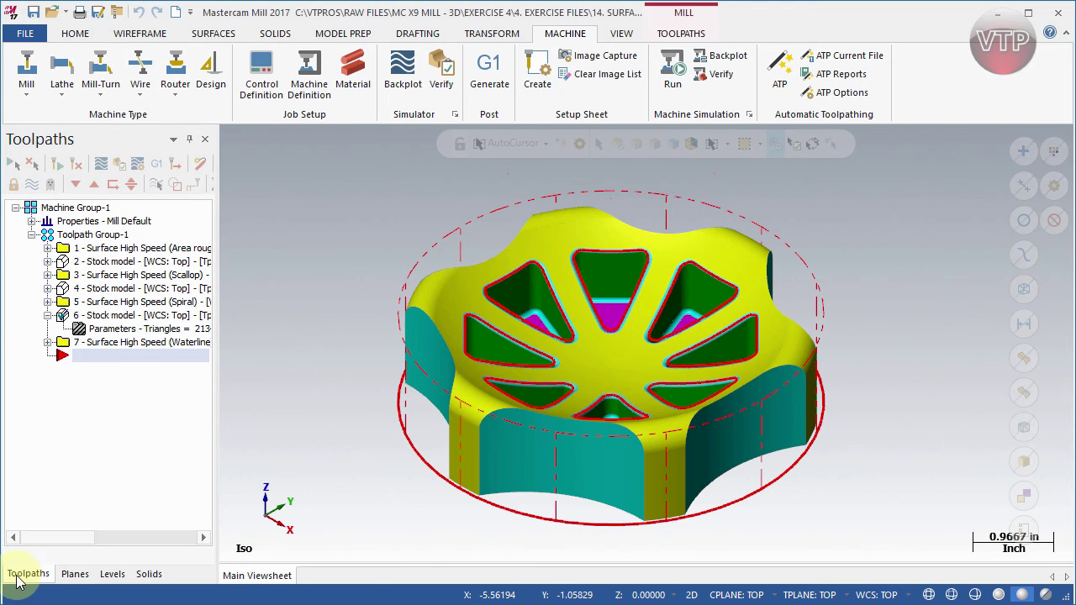
{"action": "left_click", "coordinate": [75, 574]}
{"action": "left_click", "coordinate": [112, 574]}
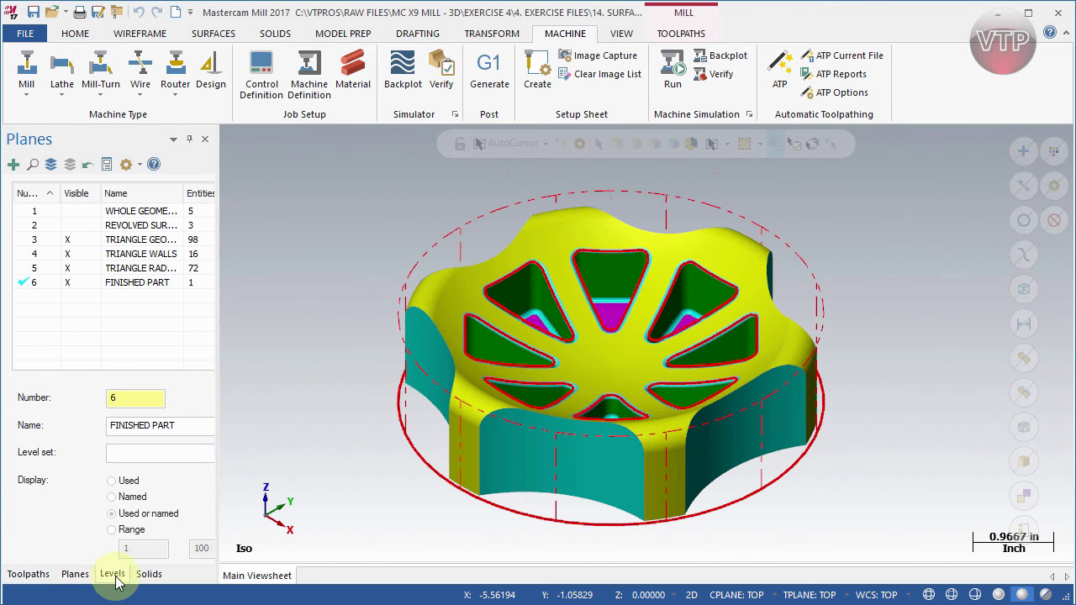
{"action": "left_click", "coordinate": [33, 576]}
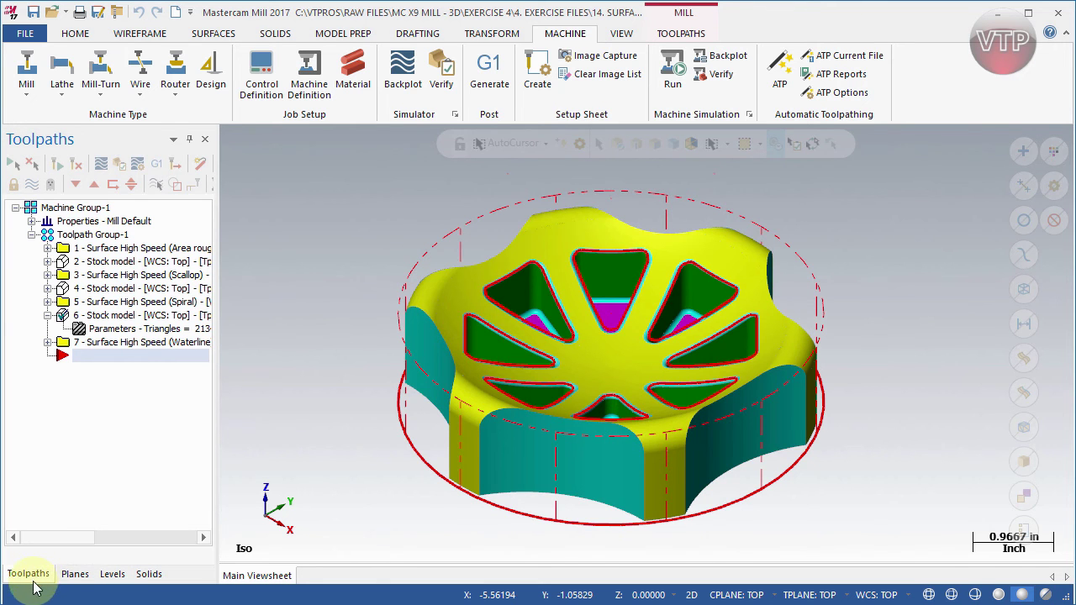
{"action": "left_click", "coordinate": [75, 577]}
{"action": "left_click", "coordinate": [117, 576]}
{"action": "left_click", "coordinate": [147, 576]}
{"action": "left_click", "coordinate": [75, 576]}
{"action": "left_click", "coordinate": [29, 577]}
{"action": "left_click", "coordinate": [74, 577]}
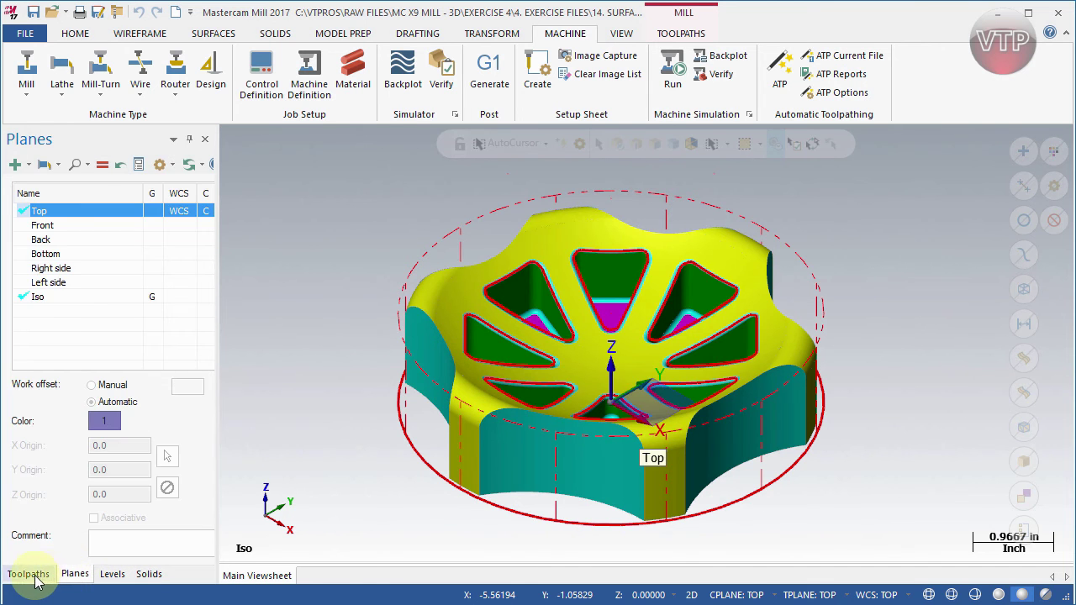
{"action": "left_click", "coordinate": [30, 576]}
{"action": "left_click", "coordinate": [75, 577]}
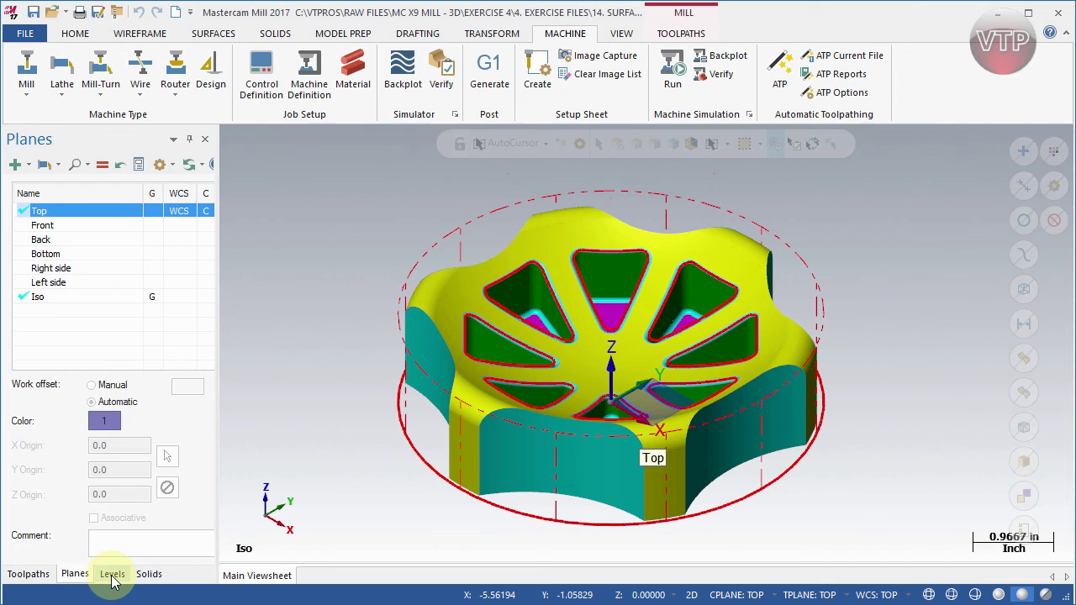
{"action": "left_click", "coordinate": [114, 578]}
{"action": "left_click", "coordinate": [149, 576]}
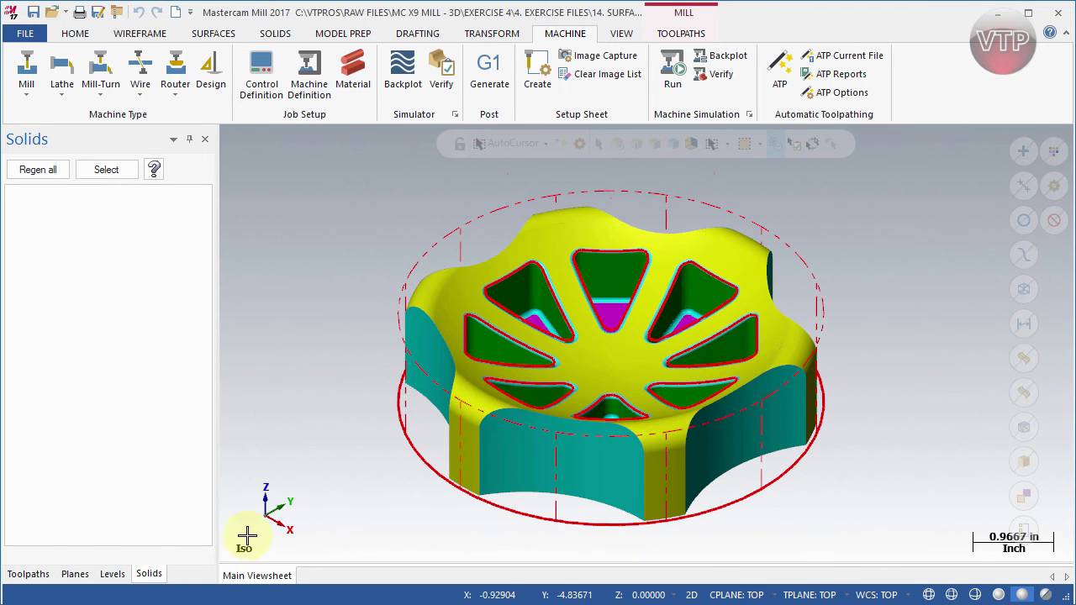
{"action": "left_click", "coordinate": [99, 573]}
{"action": "left_click", "coordinate": [82, 577]}
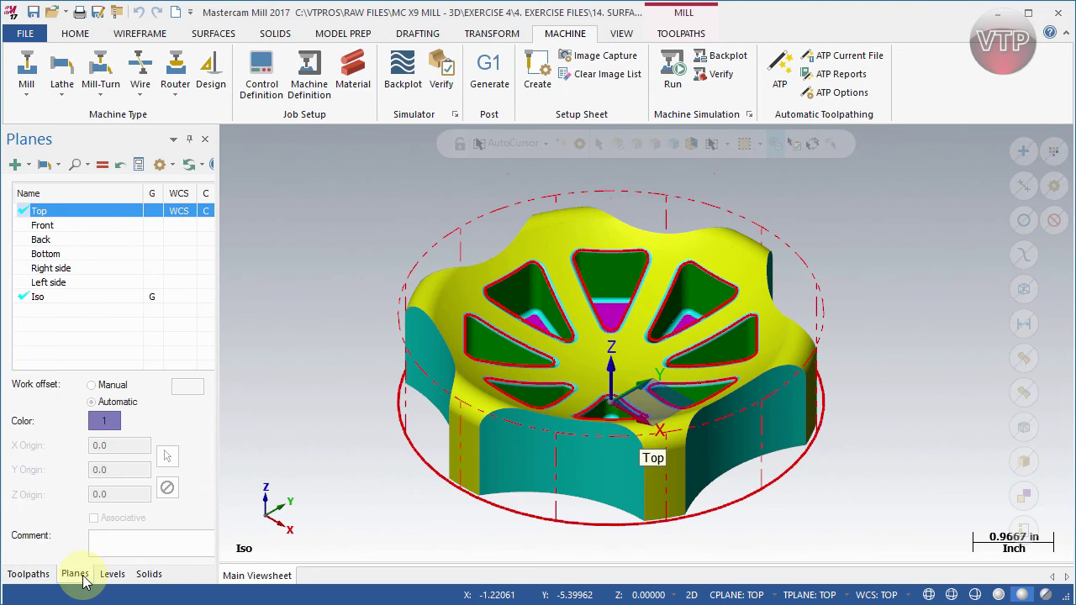
{"action": "left_click", "coordinate": [28, 574]}
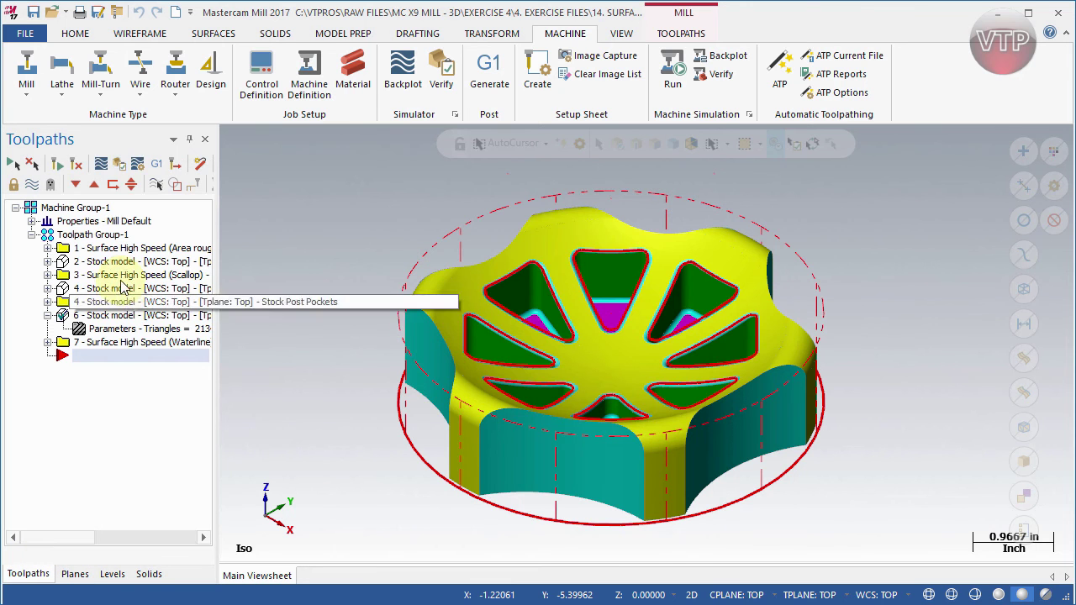
{"action": "left_click", "coordinate": [190, 141]}
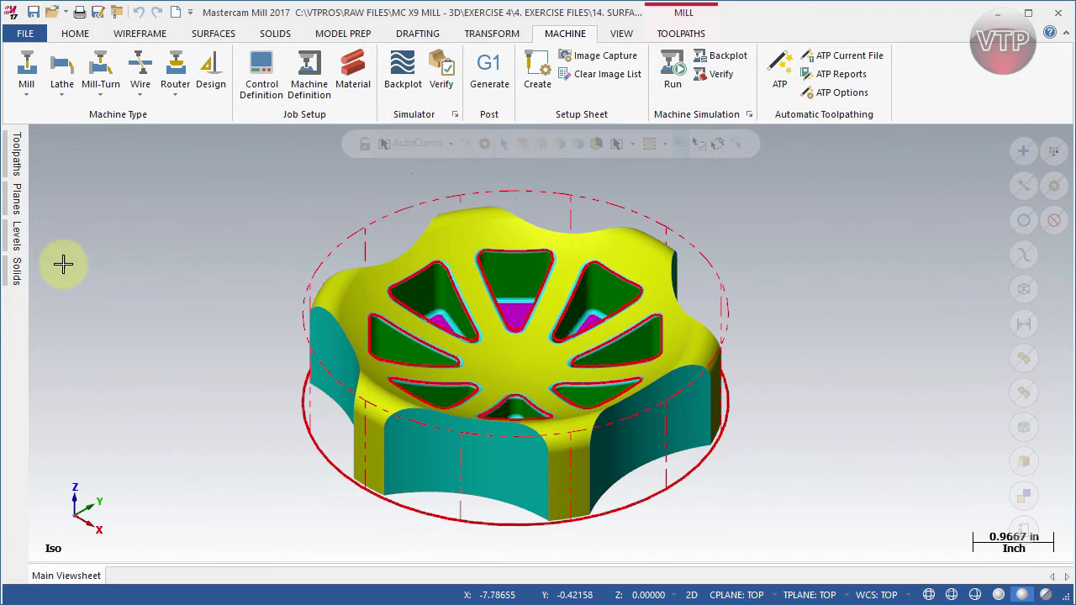
{"action": "mouse_move", "coordinate": [14, 155]}
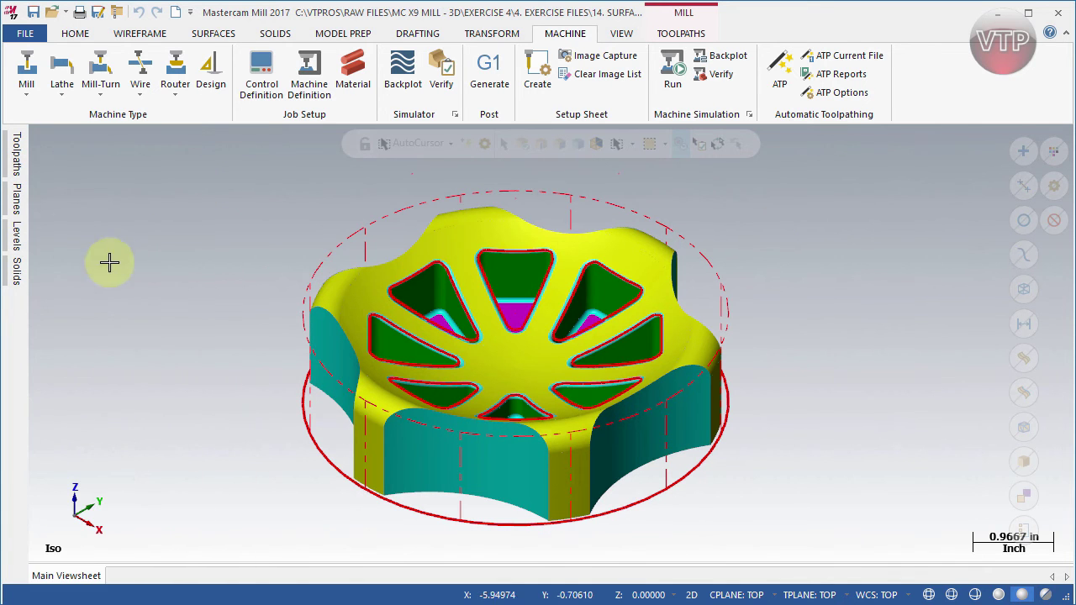
{"action": "mouse_move", "coordinate": [19, 211]}
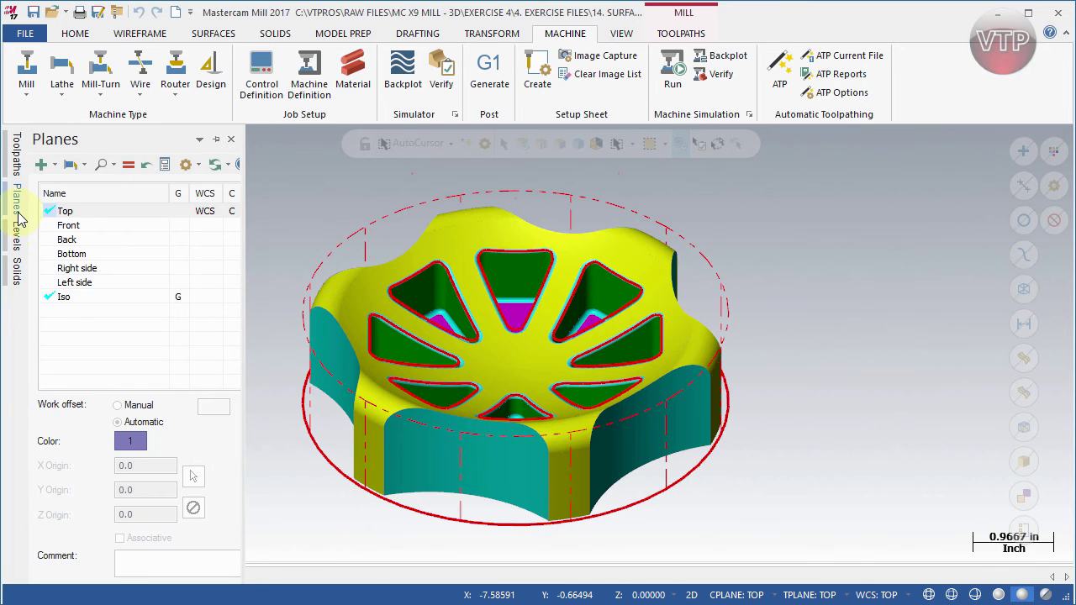
{"action": "mouse_move", "coordinate": [21, 242]}
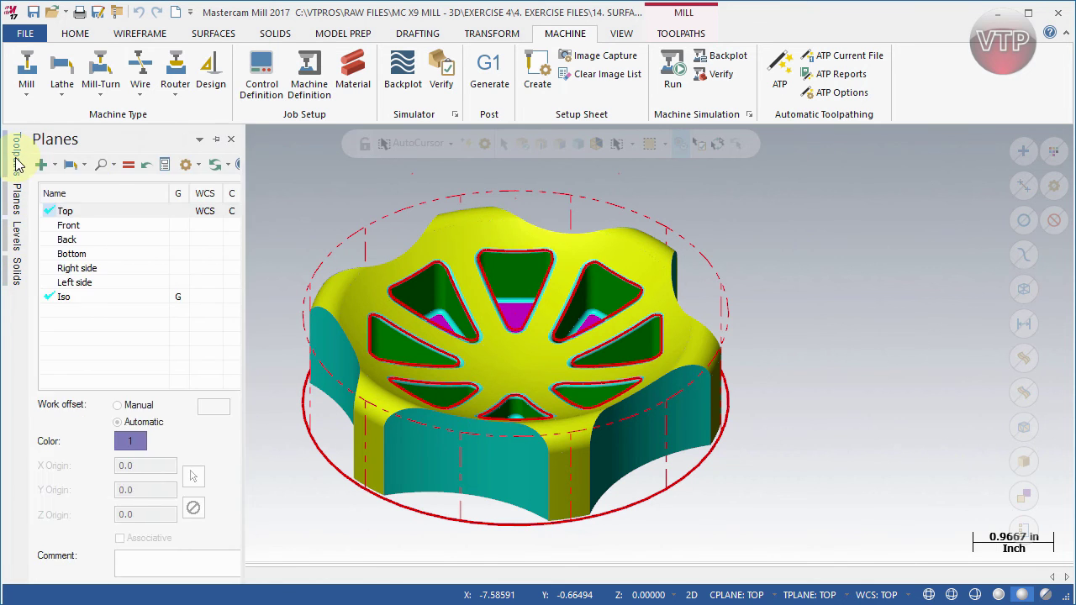
{"action": "left_click", "coordinate": [215, 139]}
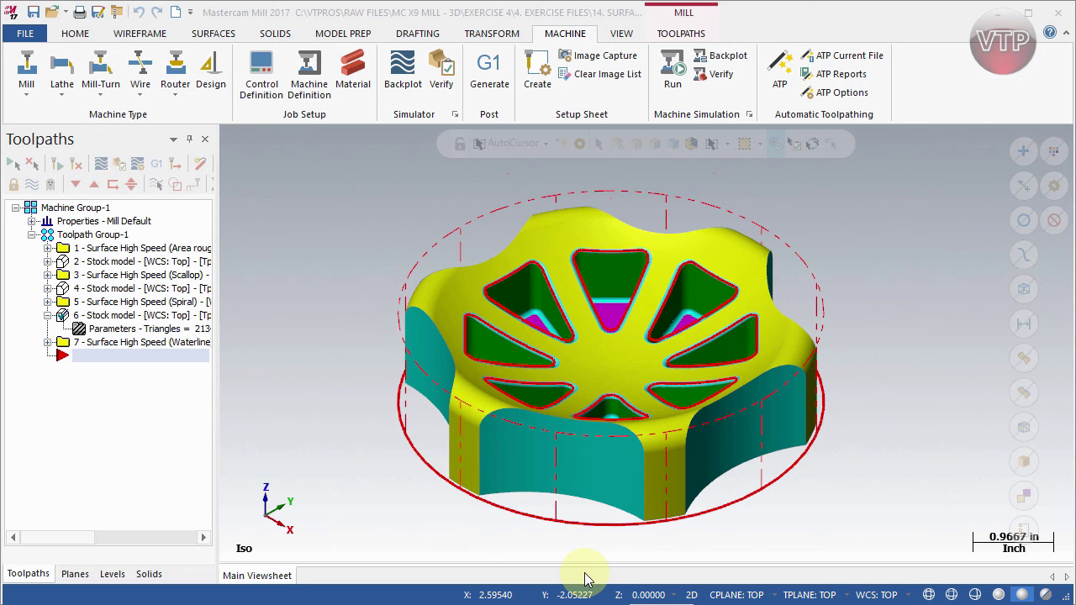
- Set the status-bar working Z depth to 2
{"action": "left_click", "coordinate": [648, 595]}
{"action": "type", "text": "2"}
{"action": "key", "text": "Return"}
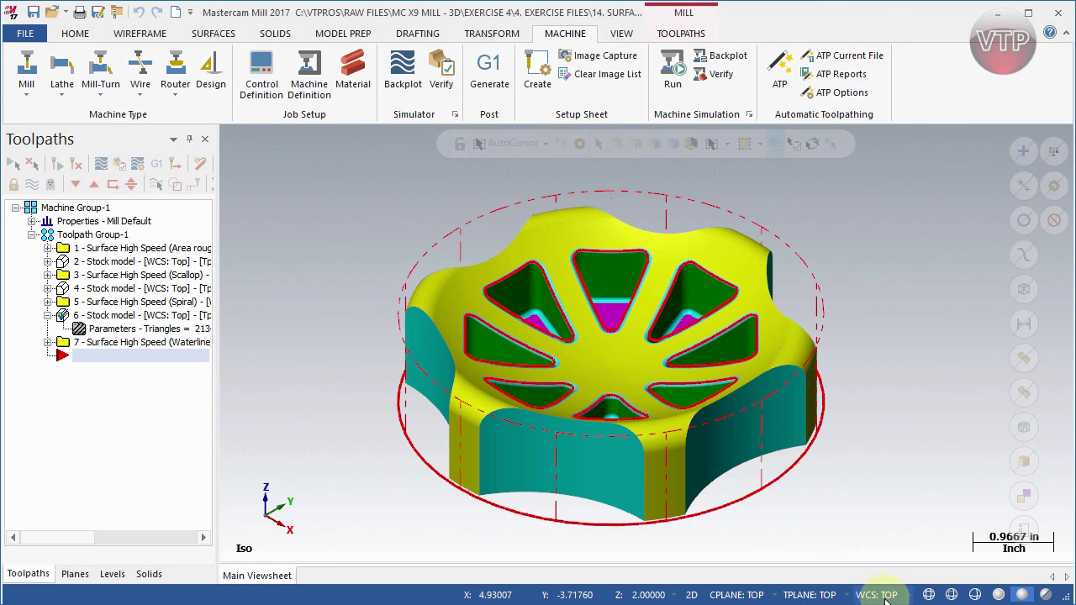
- Cycle through wireframe, hidden-line, shaded and translucent displays, ending shaded with outlined edges
{"action": "left_click", "coordinate": [929, 595]}
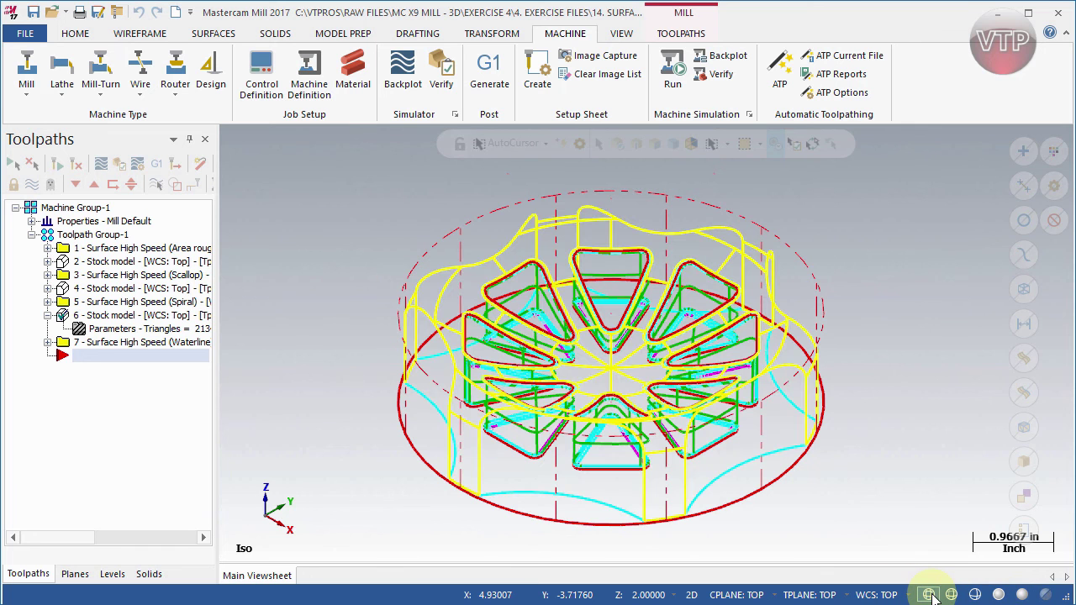
{"action": "left_click", "coordinate": [998, 595]}
{"action": "left_click", "coordinate": [946, 595]}
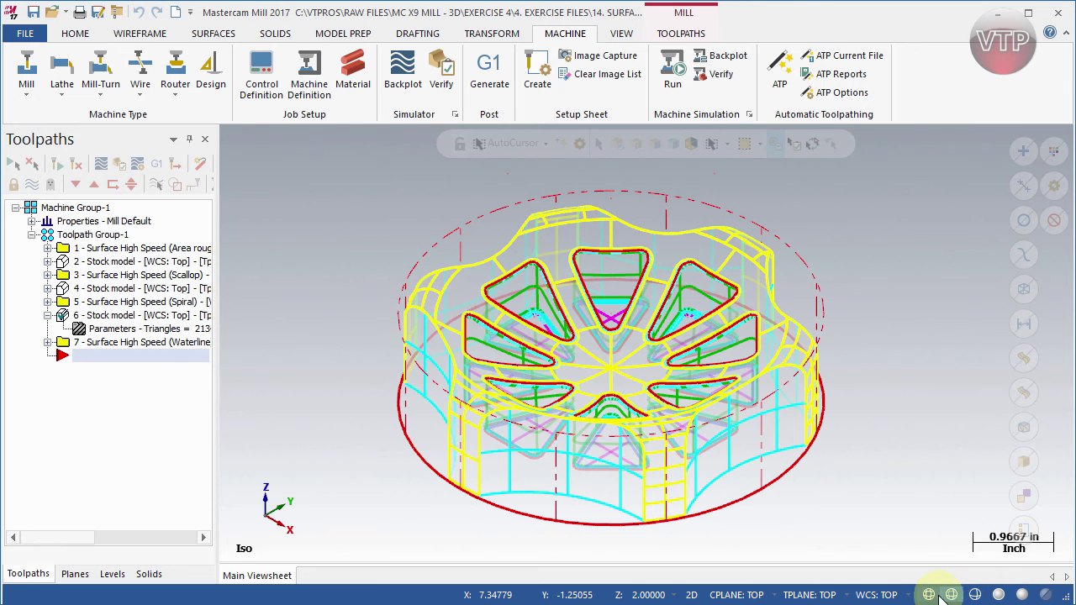
{"action": "left_click", "coordinate": [930, 595]}
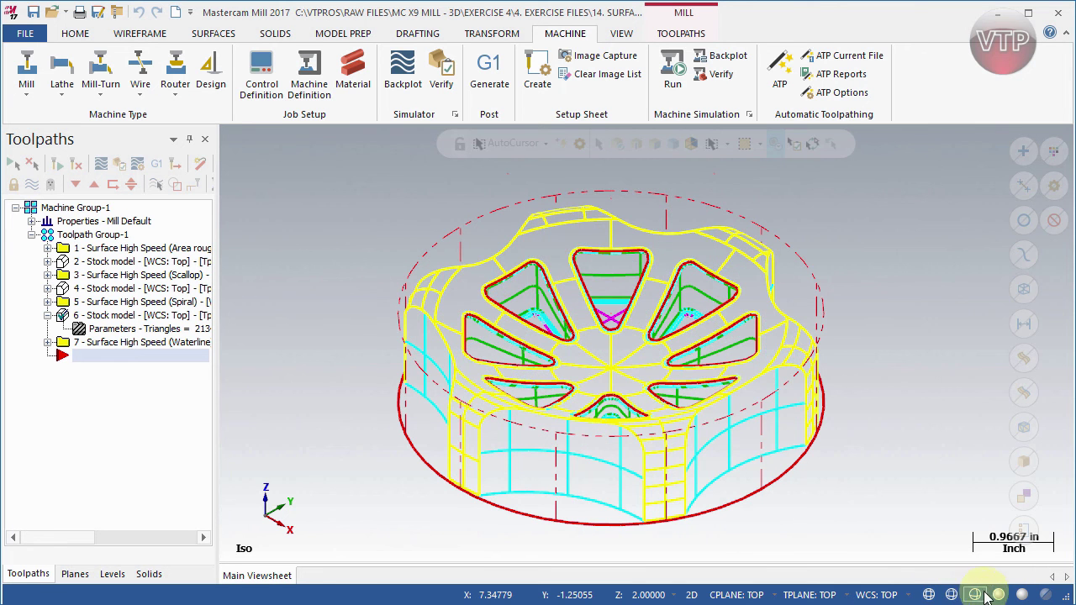
{"action": "left_click", "coordinate": [998, 595]}
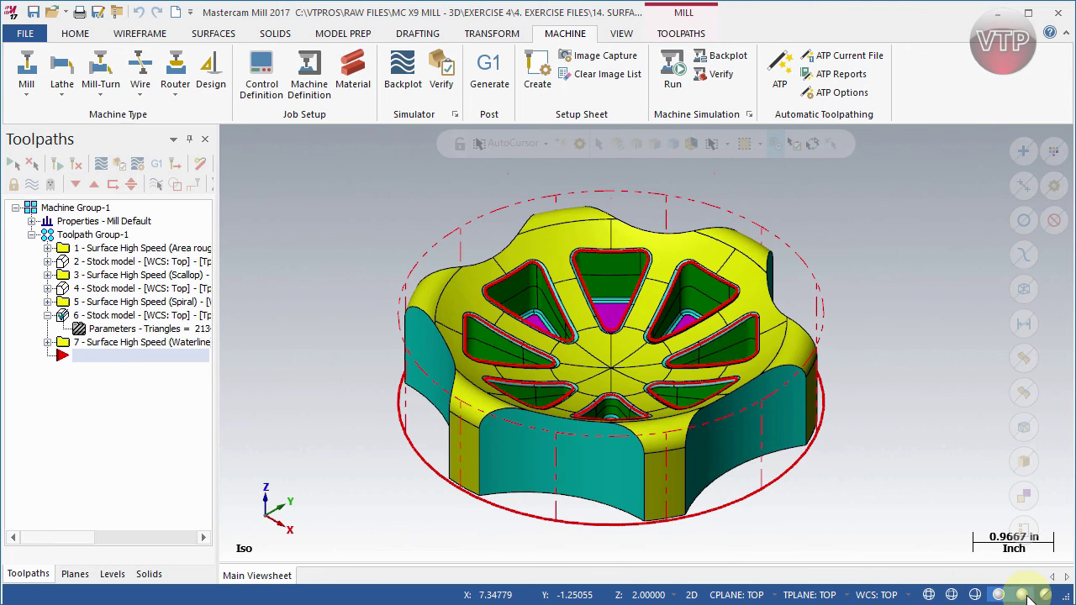
{"action": "left_click", "coordinate": [1022, 595]}
{"action": "left_click", "coordinate": [1020, 595]}
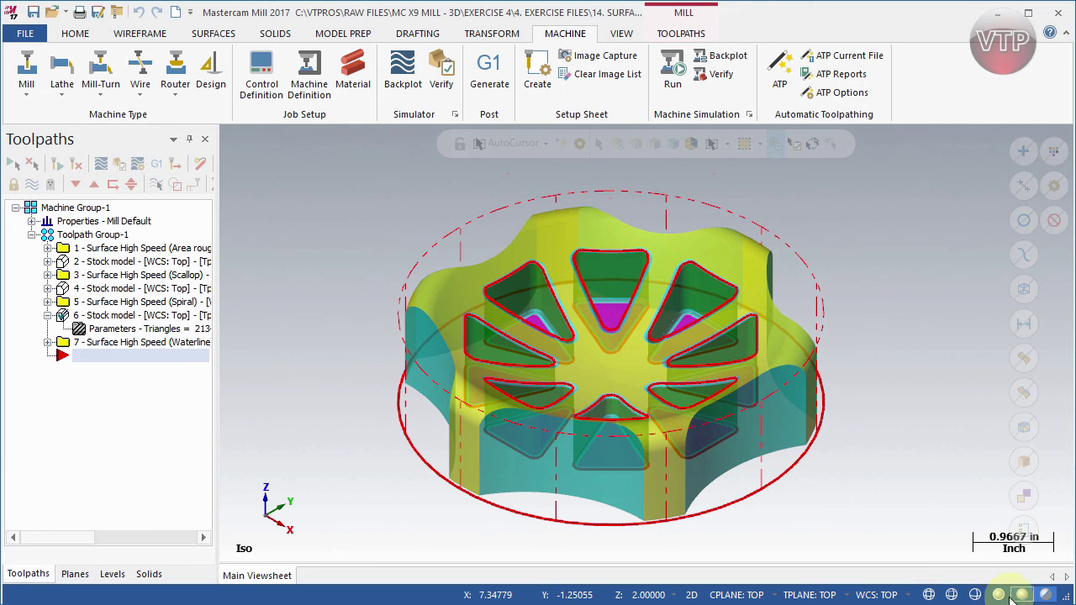
{"action": "left_click", "coordinate": [1022, 595]}
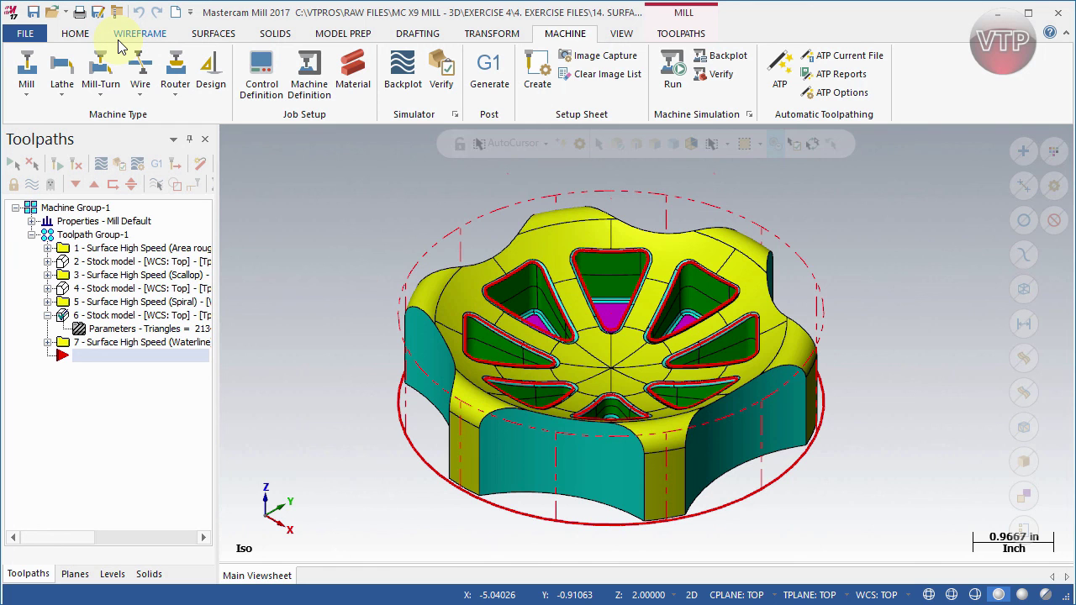
{"action": "left_click", "coordinate": [25, 35]}
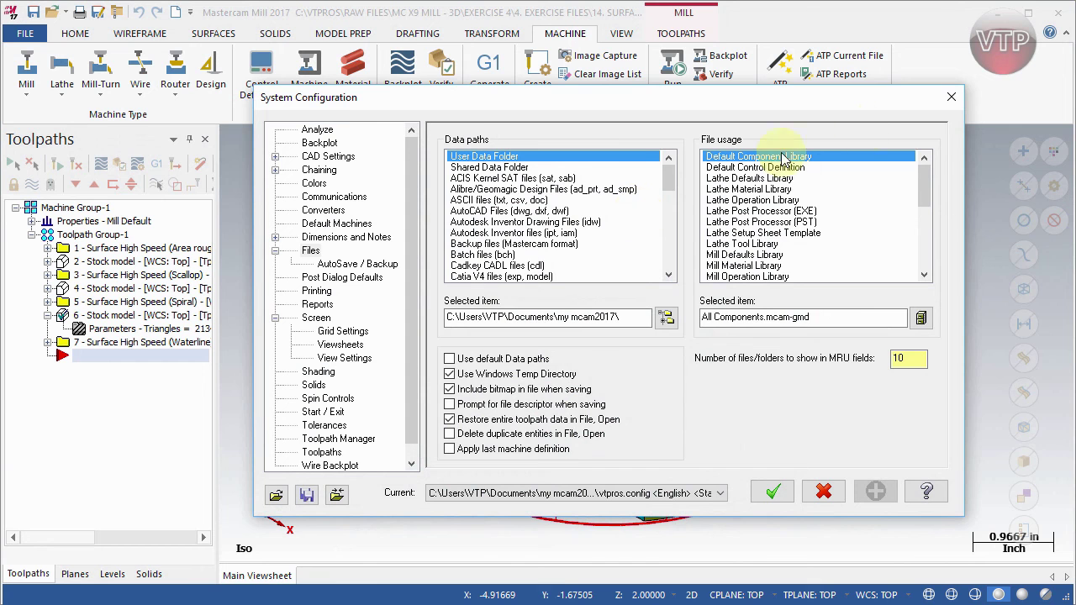
{"action": "left_click", "coordinate": [948, 102]}
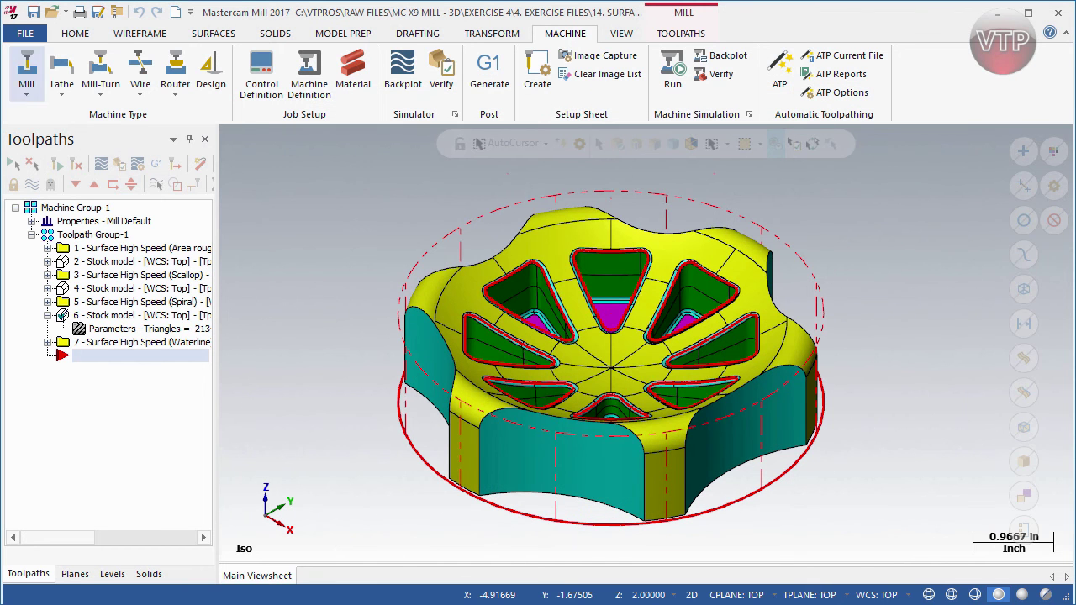
{"action": "left_click", "coordinate": [28, 36]}
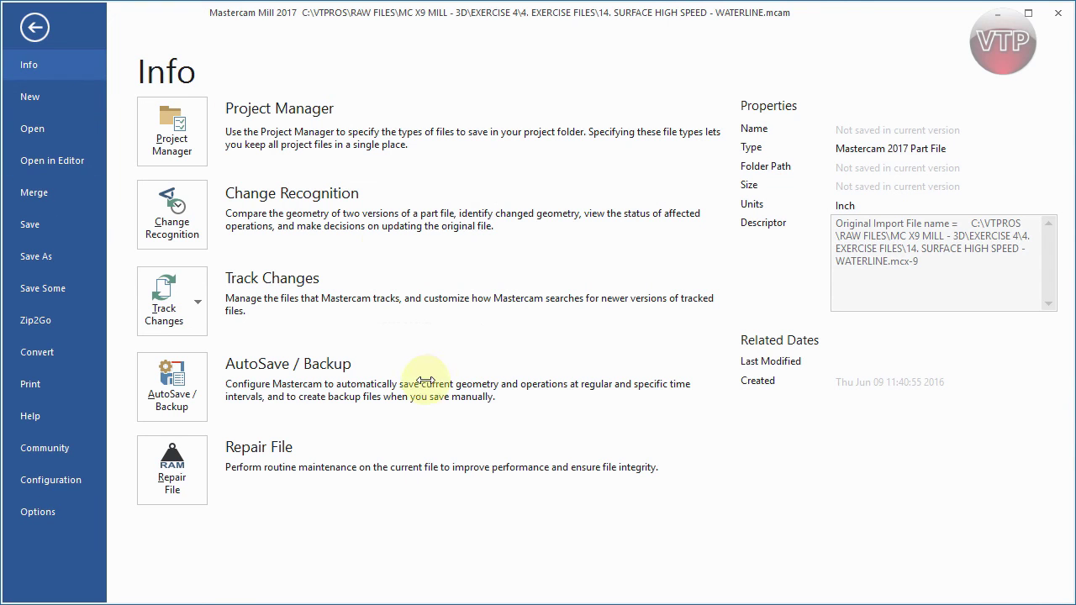
{"action": "left_click", "coordinate": [36, 29]}
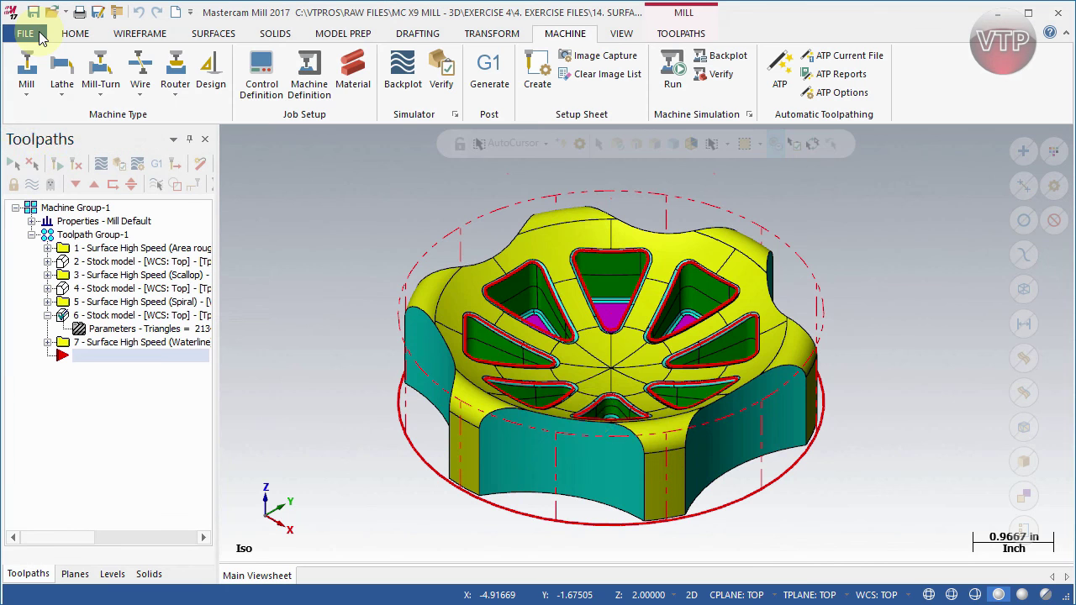